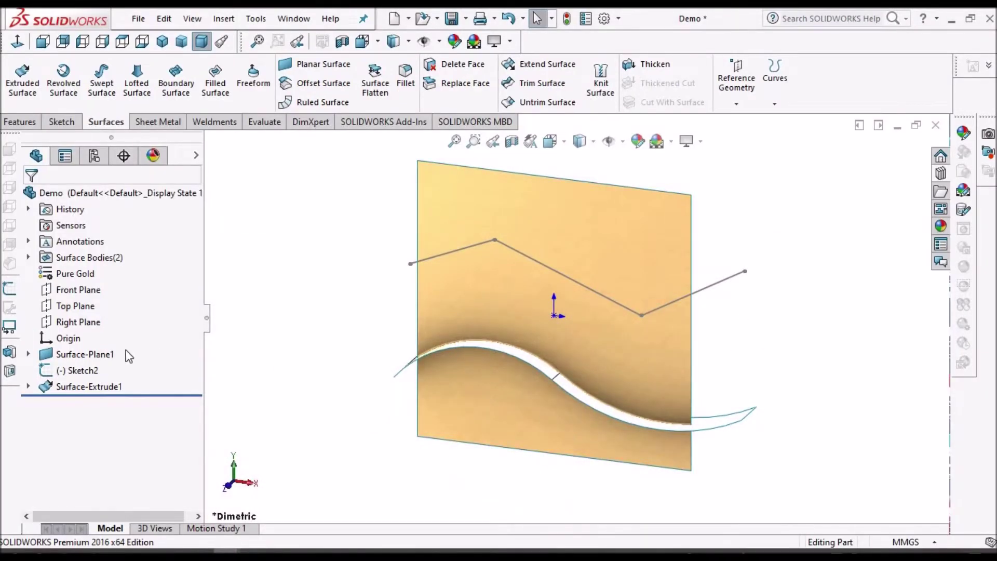
Trim the planar surface with the zigzag Sketch2 as trim tool, keeping the portion above the sketch line.
{"action": "left_click", "coordinate": [85, 354]}
{"action": "middle_click_drag", "start_coordinate": [695, 314], "coordinate": [722, 304]}
{"action": "key", "text": "Escape"}
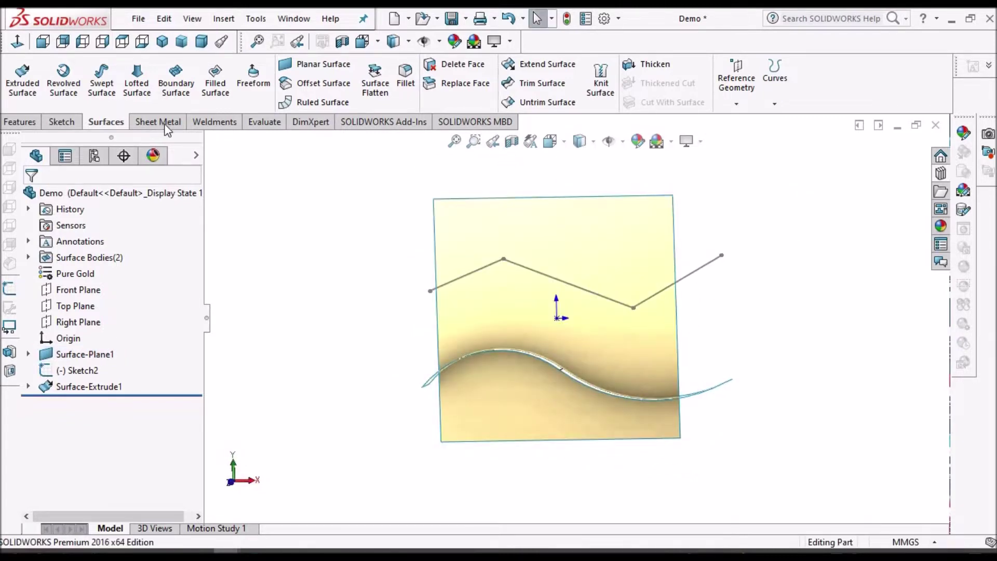
{"action": "left_click", "coordinate": [564, 86]}
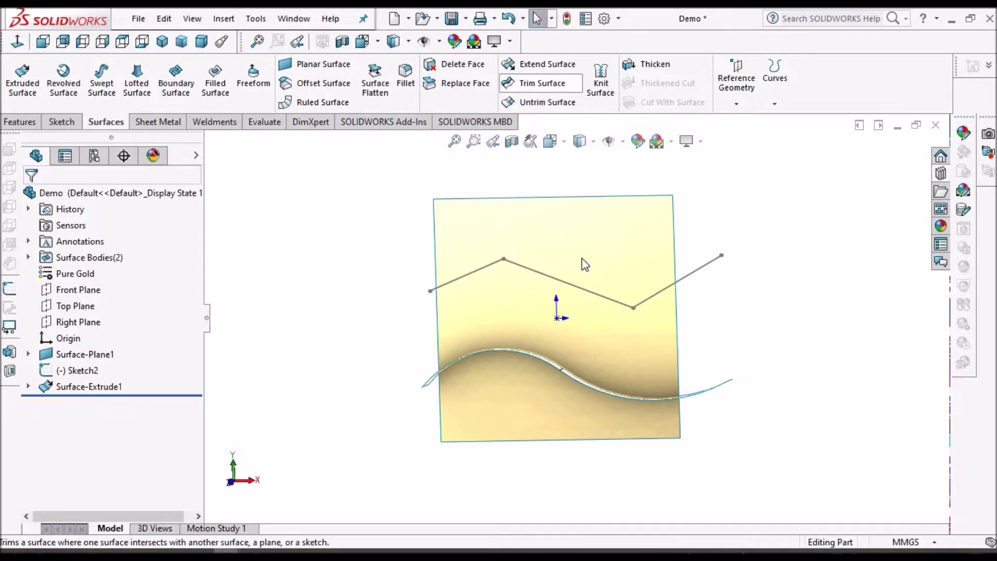
{"action": "left_click", "coordinate": [705, 267]}
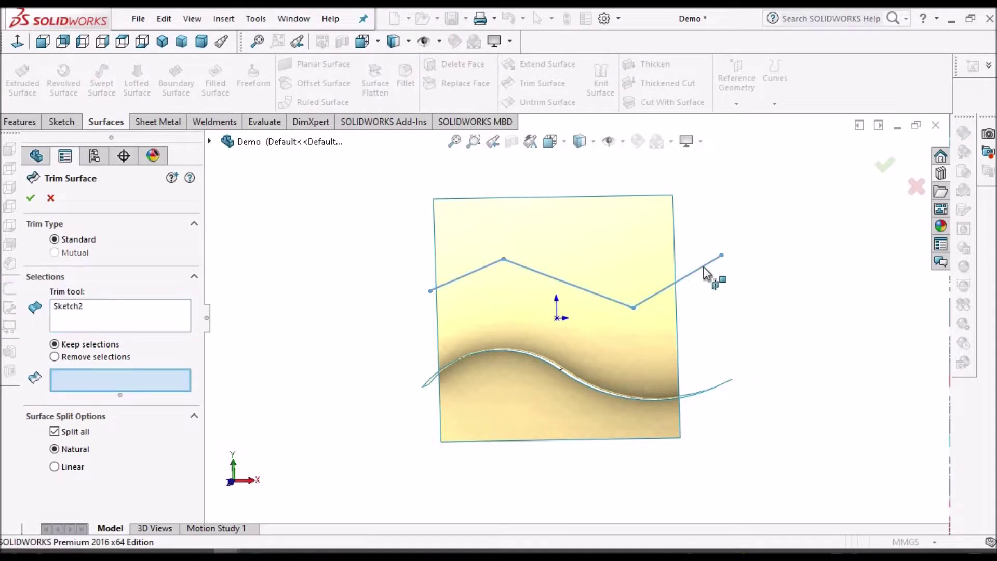
{"action": "left_click", "coordinate": [642, 254]}
{"action": "middle_click_drag", "start_coordinate": [630, 289], "coordinate": [623, 300]}
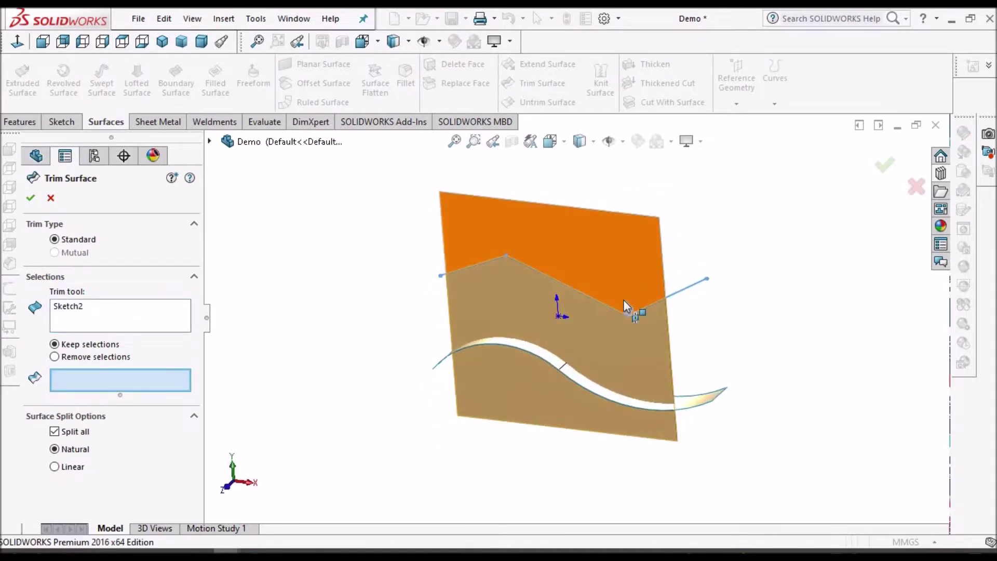
{"action": "left_click", "coordinate": [614, 260]}
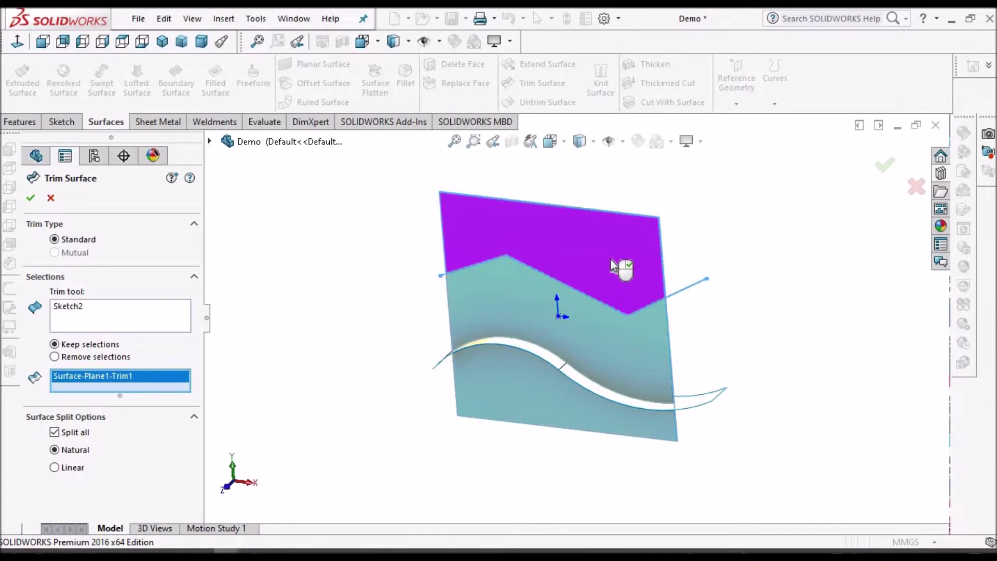
{"action": "left_click", "coordinate": [32, 199]}
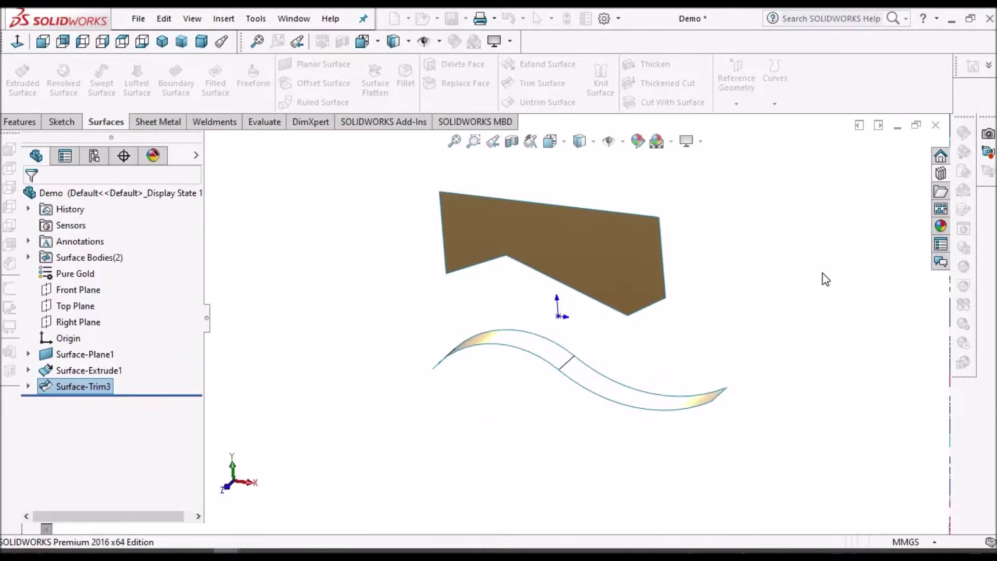
Edit the sketch-based trim, clear its kept pieces and keep only the portion below the zigzag line.
{"action": "right_click", "coordinate": [83, 386]}
{"action": "left_click", "coordinate": [688, 301]}
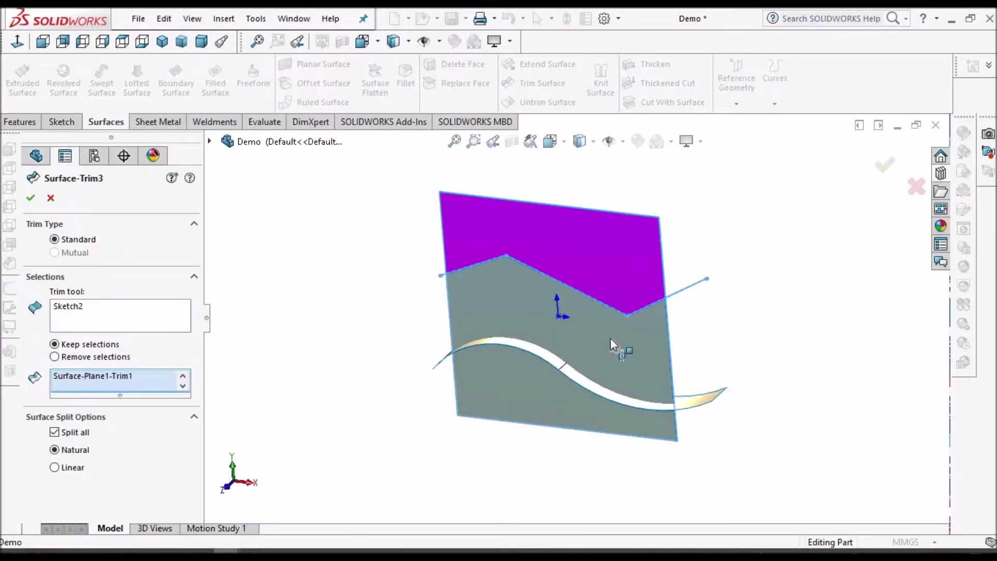
{"action": "left_click", "coordinate": [610, 337]}
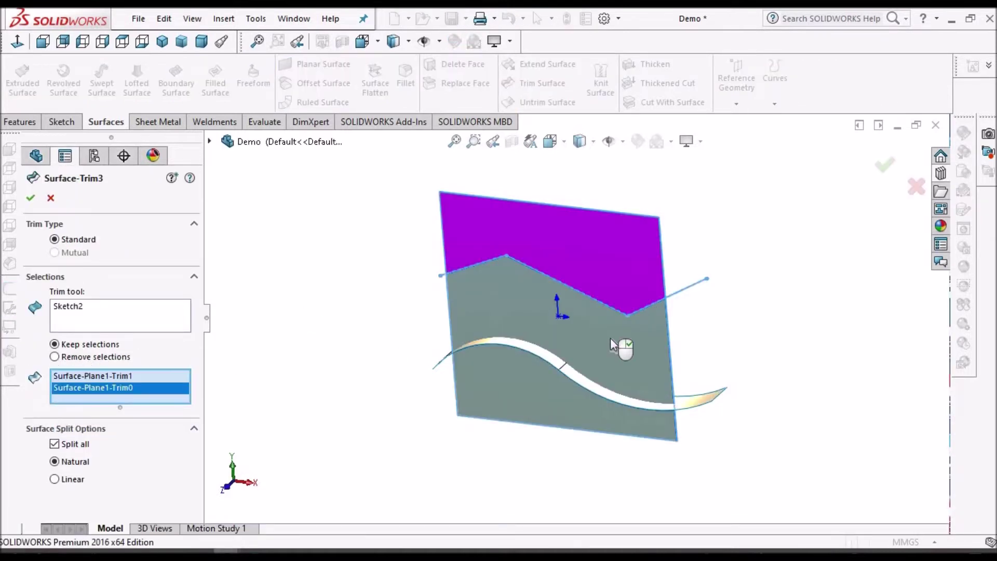
{"action": "right_click", "coordinate": [92, 378]}
{"action": "left_click", "coordinate": [135, 387]}
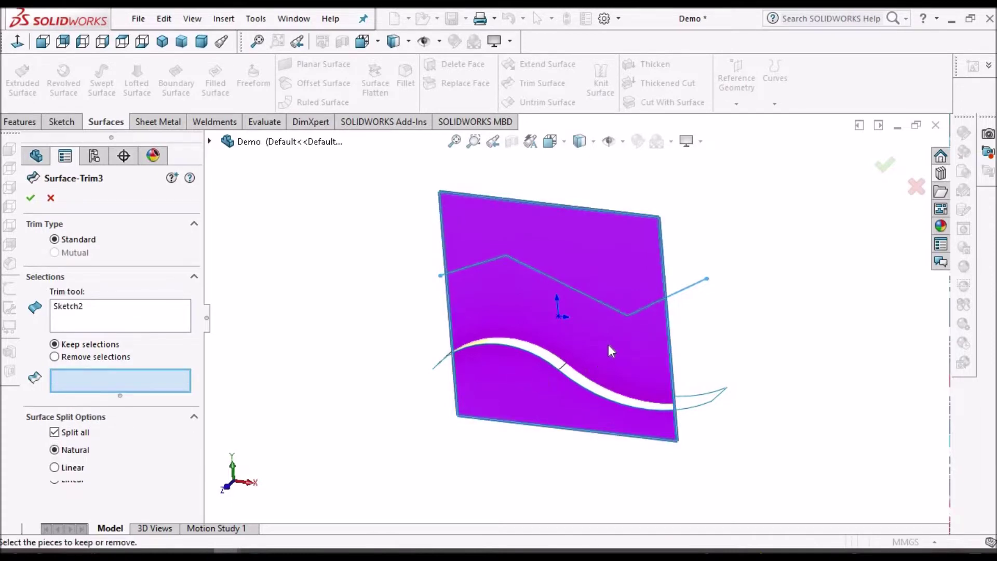
{"action": "left_click", "coordinate": [618, 353]}
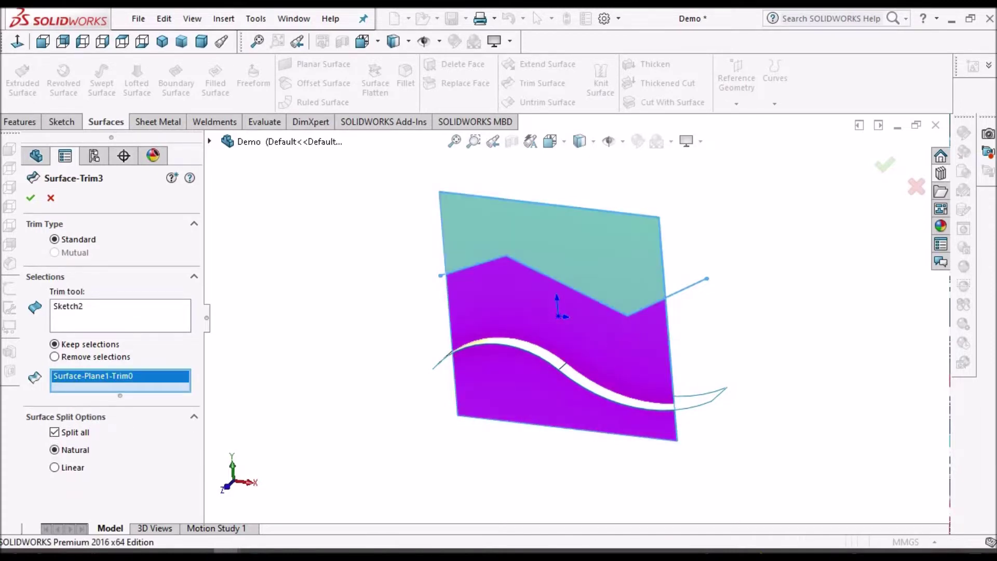
Switch the trim to remove selections with only the portion below the zigzag as the removed piece, and delete the trim feature.
{"action": "left_click", "coordinate": [78, 356]}
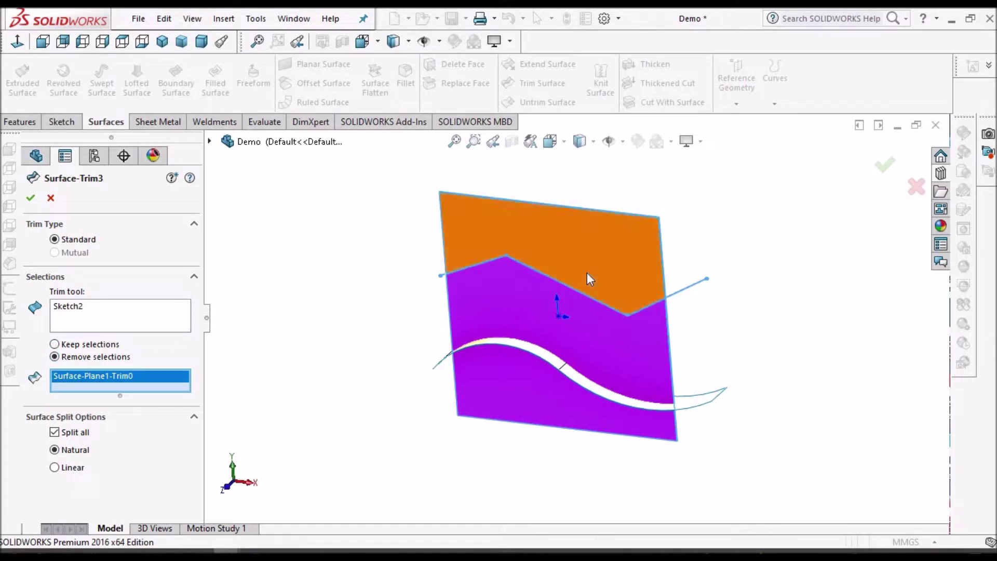
{"action": "left_click", "coordinate": [569, 226]}
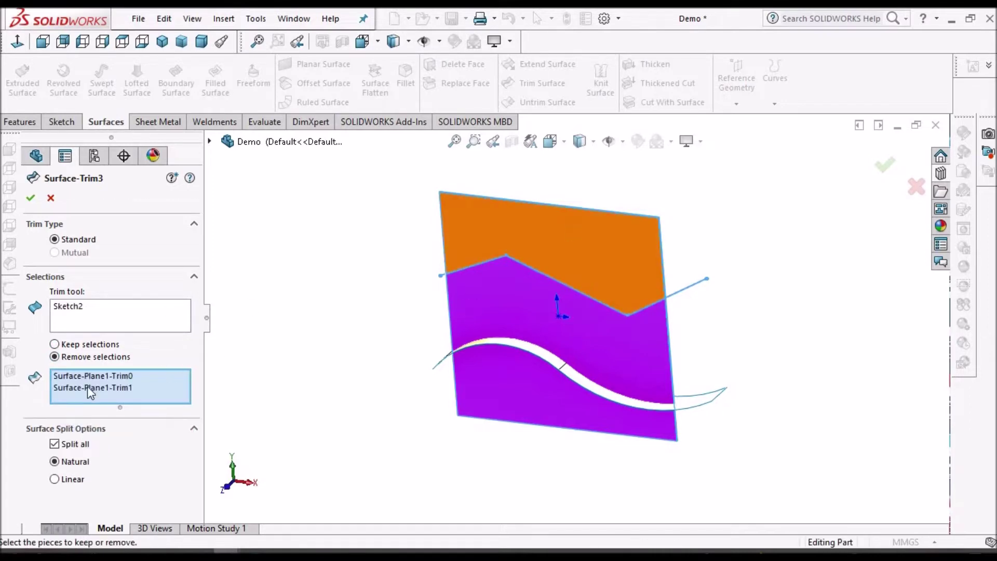
{"action": "right_click", "coordinate": [133, 387]}
{"action": "left_click", "coordinate": [169, 396]}
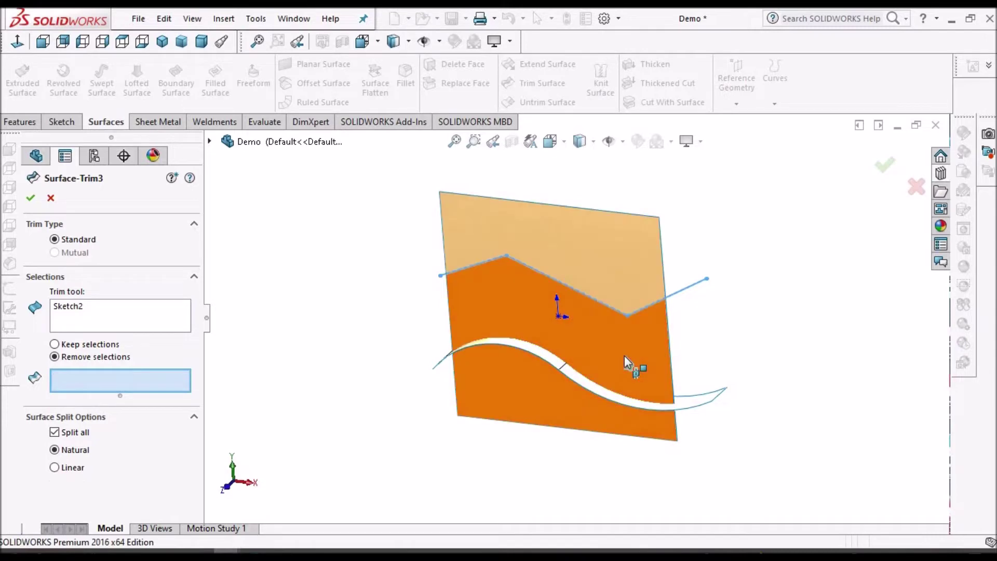
{"action": "left_click", "coordinate": [627, 362]}
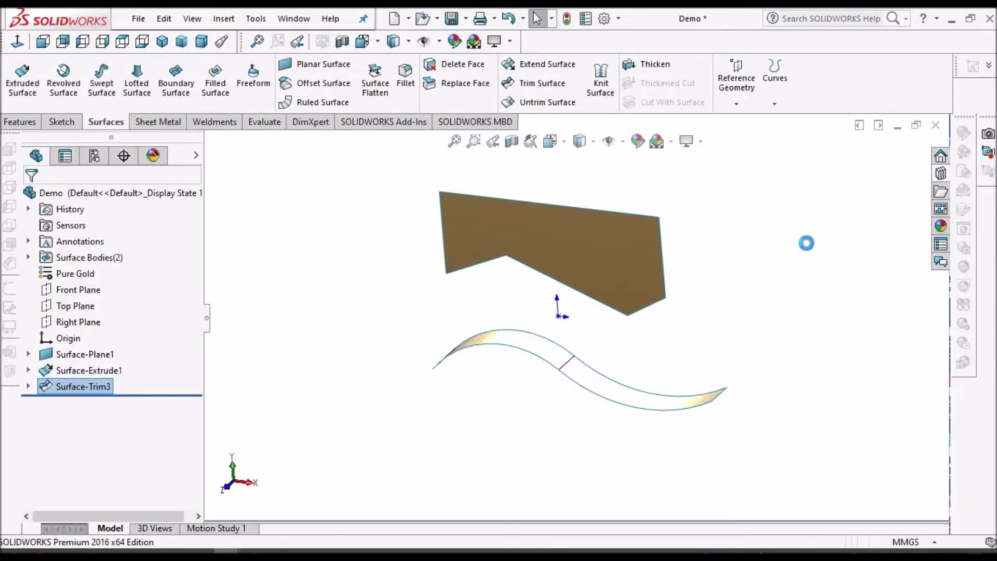
{"action": "right_click", "coordinate": [97, 385]}
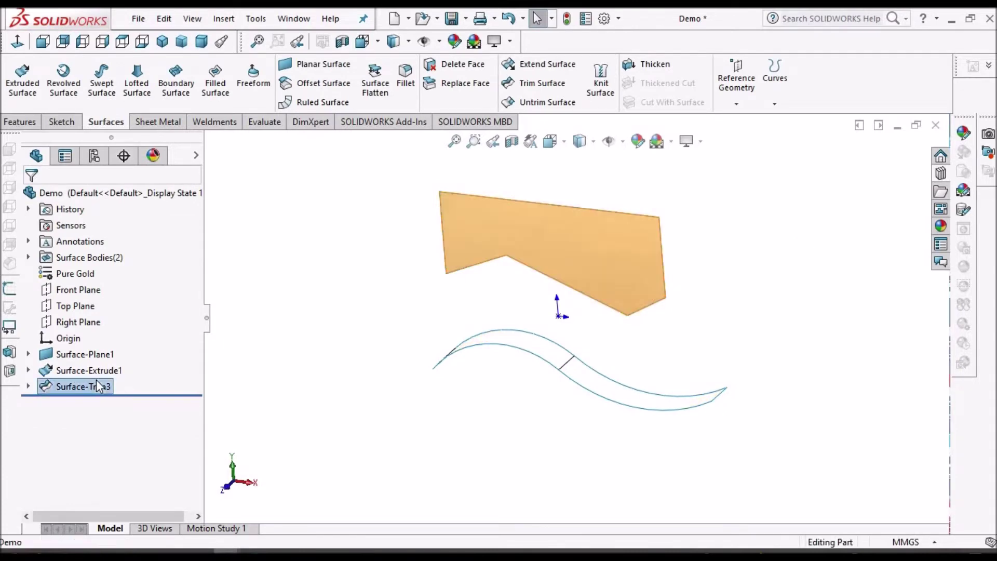
{"action": "left_click", "coordinate": [161, 347]}
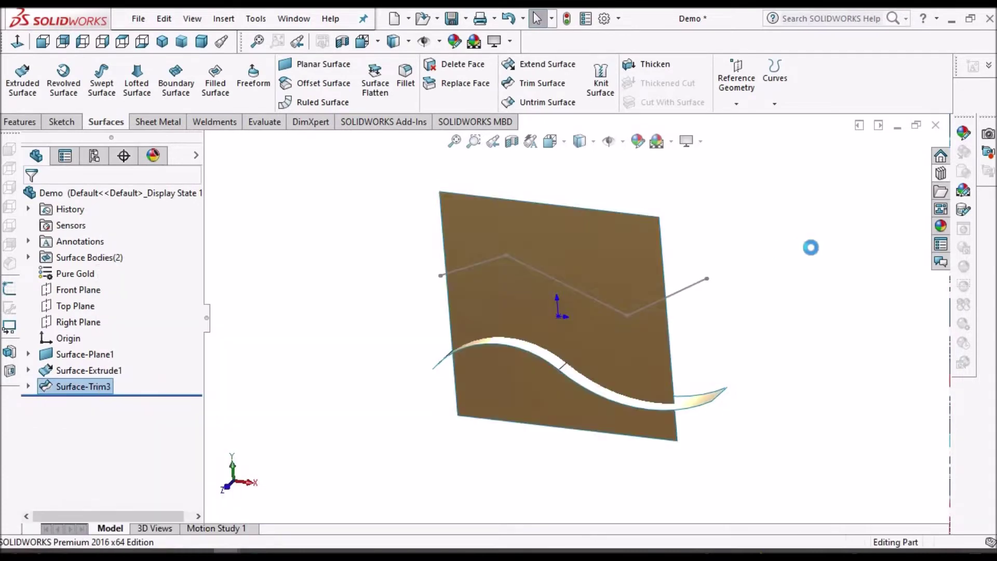
Trim the planar surface with the wavy extruded surface, keeping the upper portion, and delete that trim feature.
{"action": "left_click", "coordinate": [706, 399]}
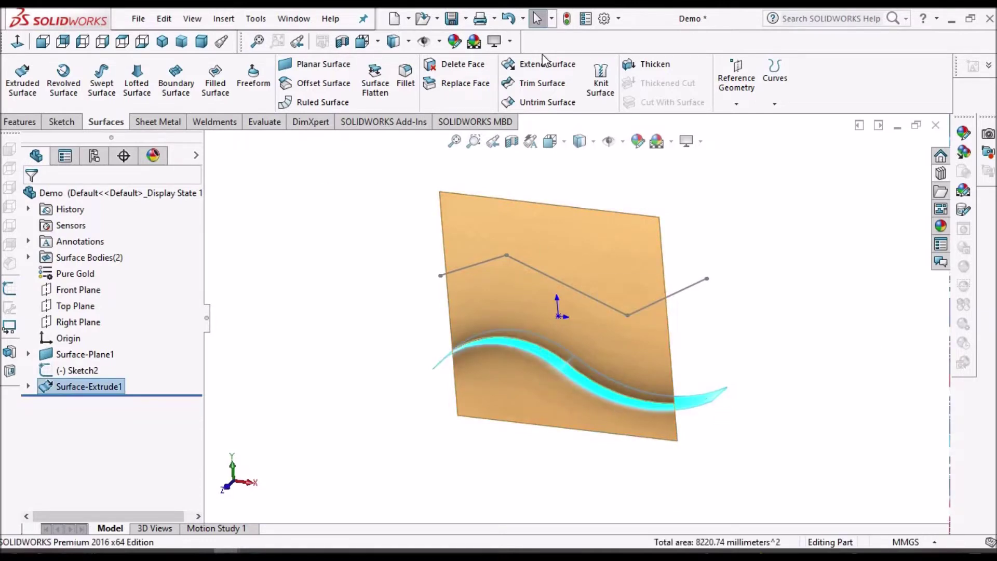
{"action": "left_click", "coordinate": [553, 89]}
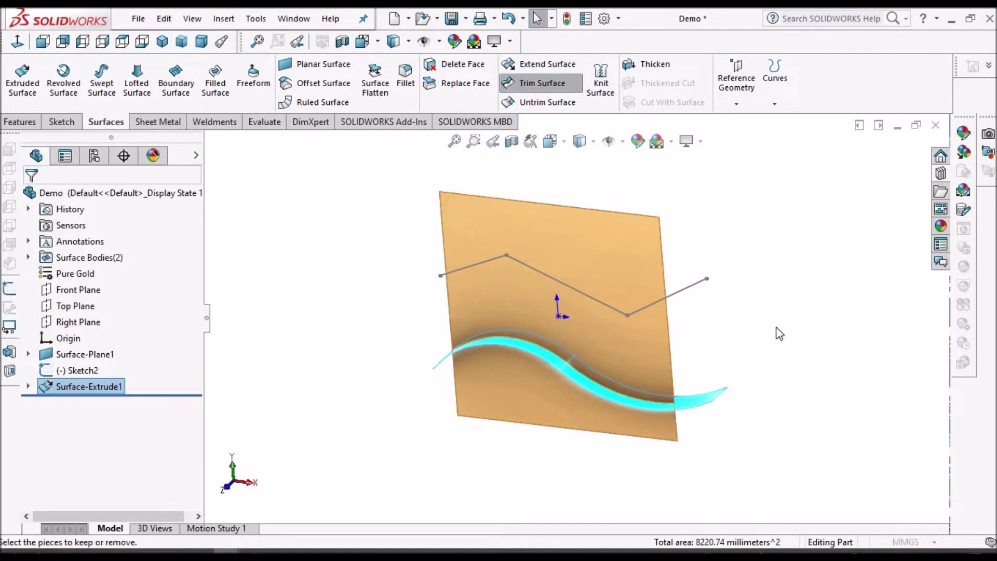
{"action": "left_click", "coordinate": [568, 307]}
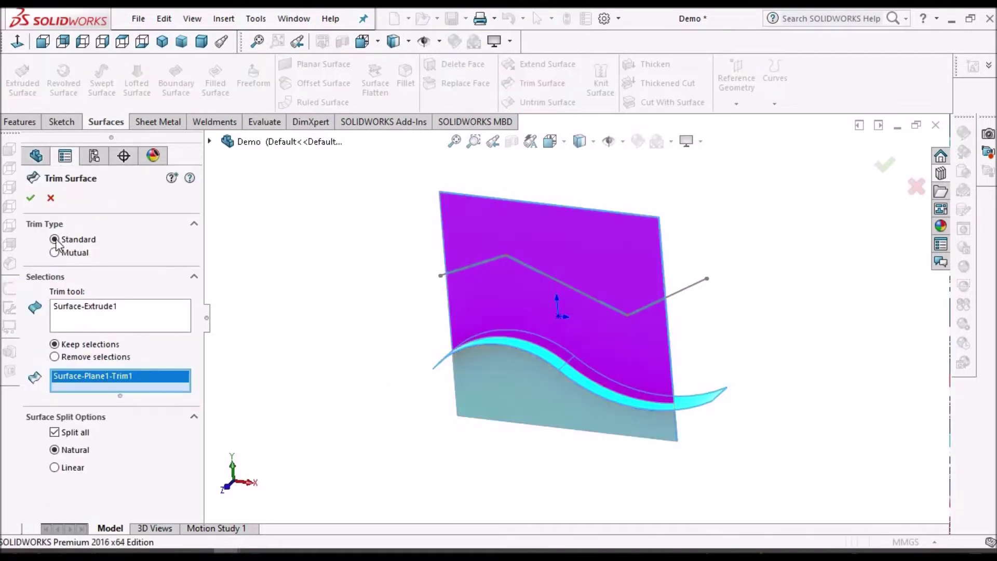
{"action": "left_click", "coordinate": [31, 198]}
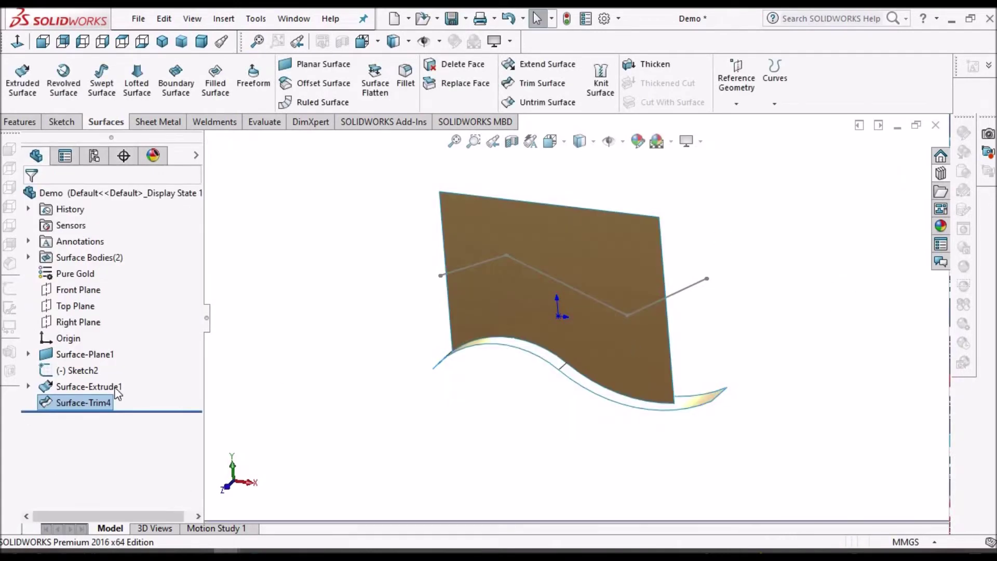
{"action": "right_click", "coordinate": [88, 404]}
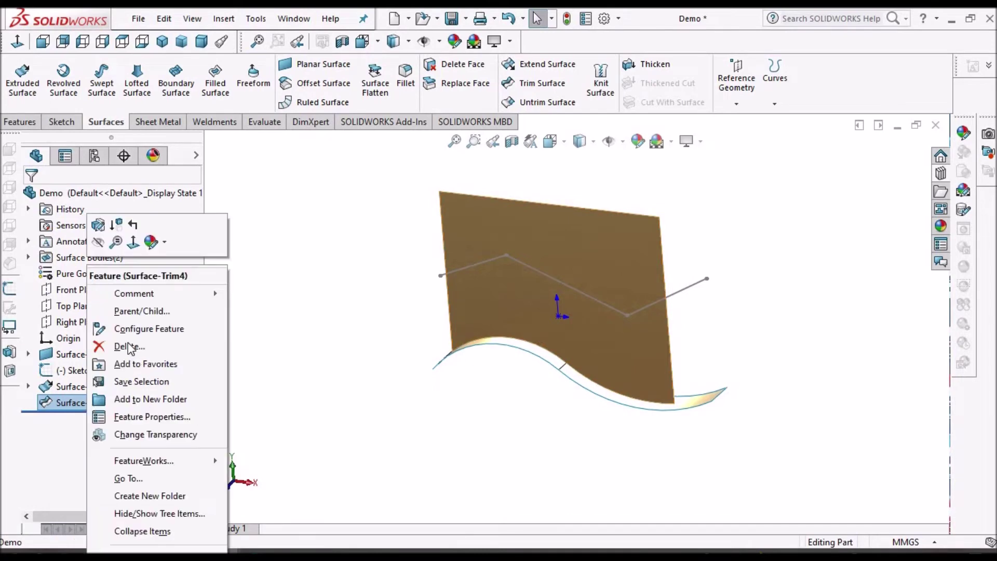
{"action": "left_click", "coordinate": [159, 344]}
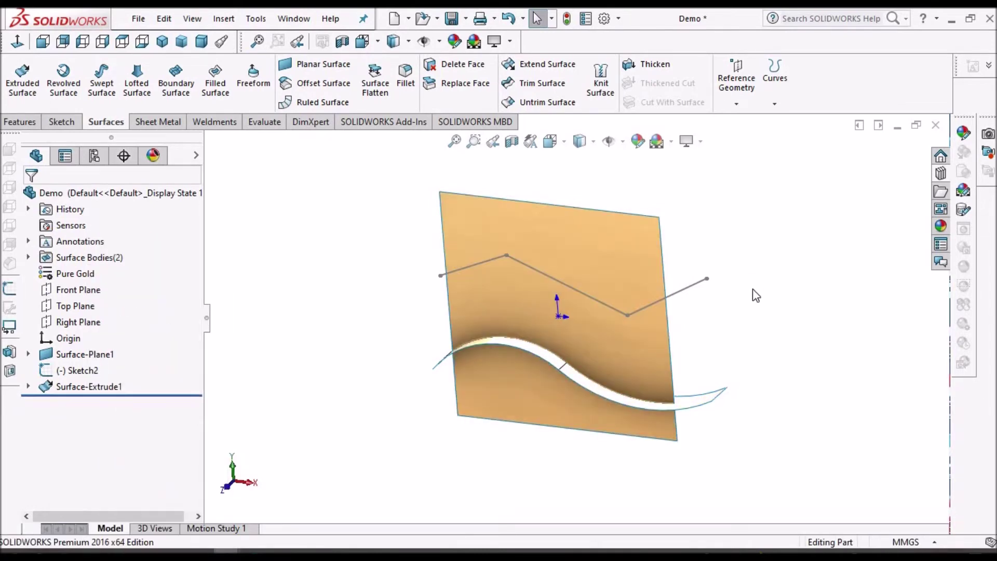
Apply a standard trim to the planar surface using Surface-Extrude1 as trim tool, keeping the portion above the wave.
{"action": "key", "text": "z"}
{"action": "middle_click_drag", "start_coordinate": [697, 314], "coordinate": [782, 305]}
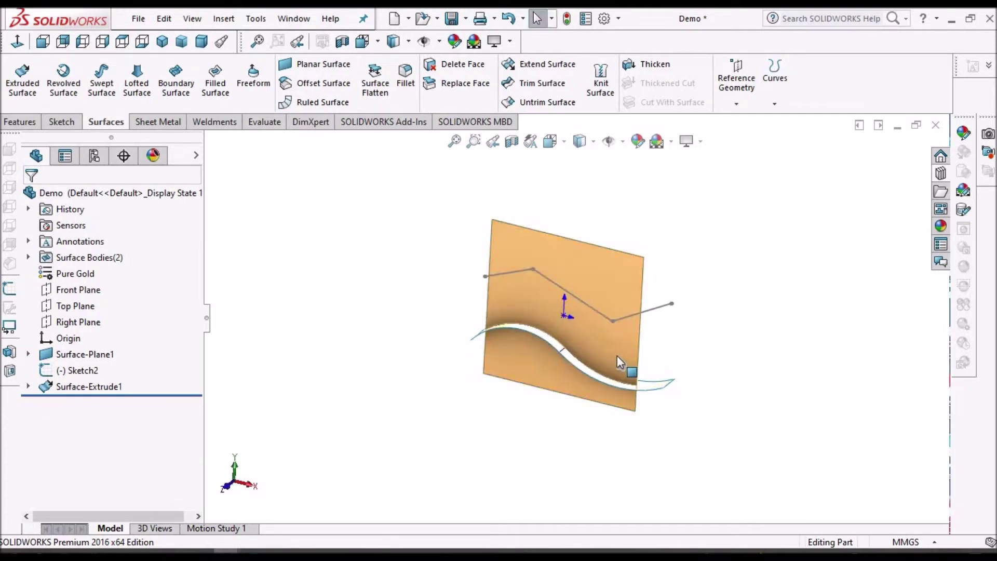
{"action": "middle_click_drag", "start_coordinate": [617, 355], "coordinate": [559, 344]}
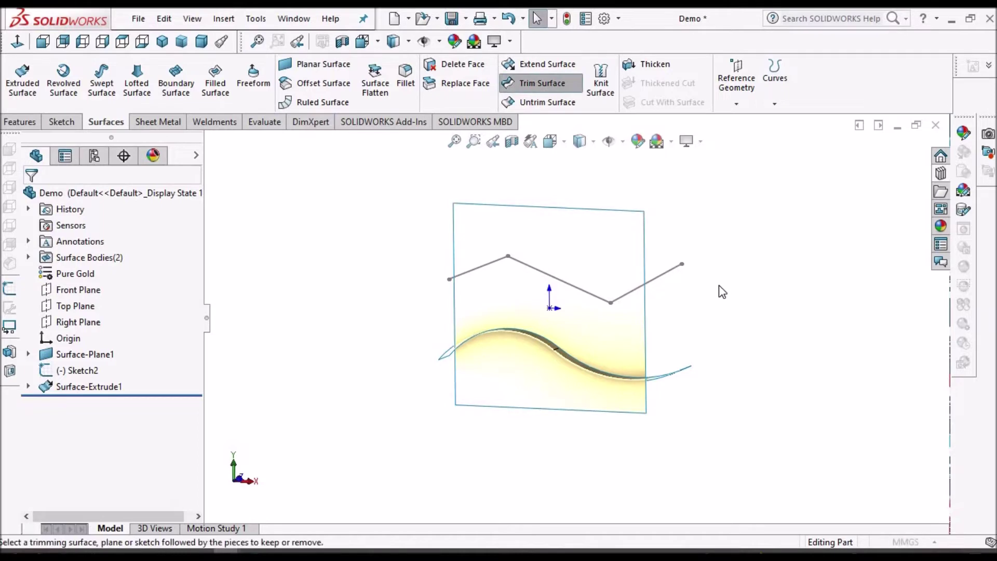
{"action": "middle_click_drag", "start_coordinate": [681, 333], "coordinate": [656, 350]}
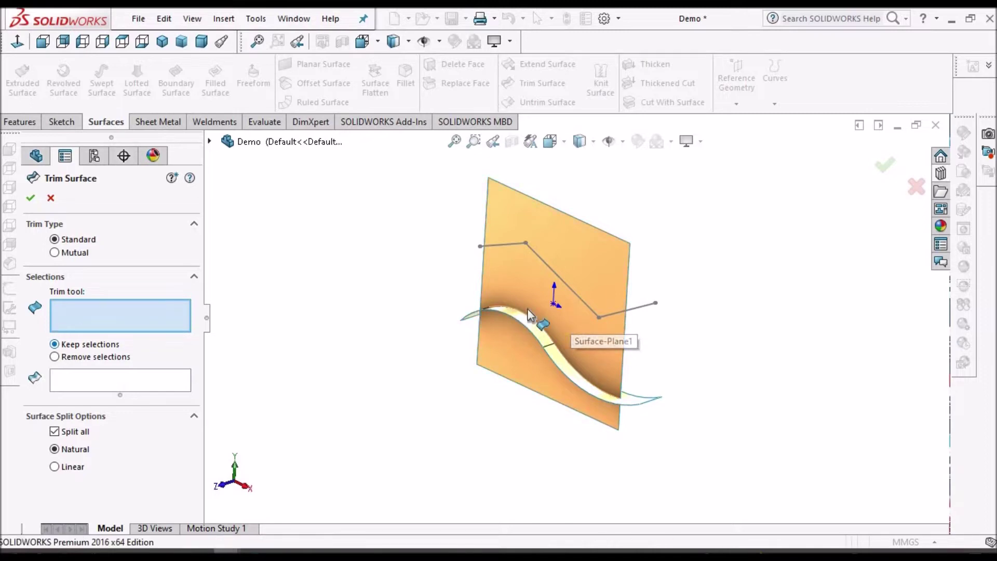
{"action": "left_click", "coordinate": [543, 340]}
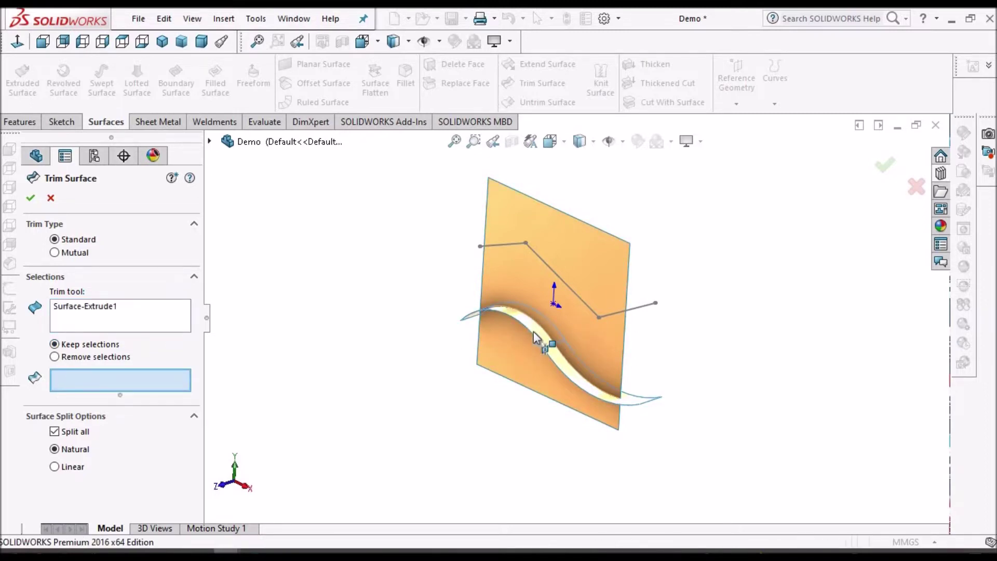
{"action": "left_click", "coordinate": [540, 279]}
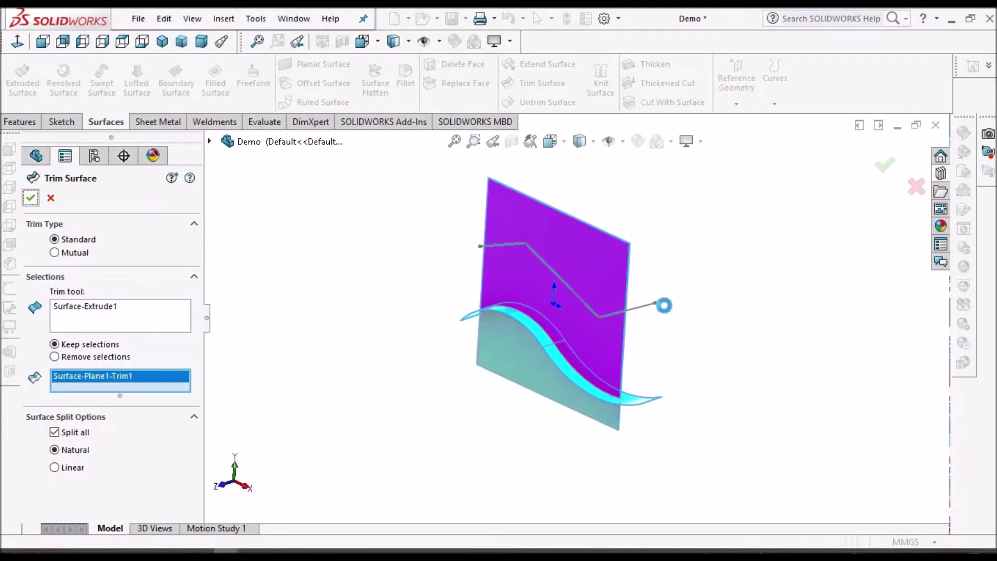
Hide the wavy extruded surface Surface-Extrude1.
{"action": "scroll", "coordinate": [574, 329], "scroll_direction": "down", "scroll_amount": 2}
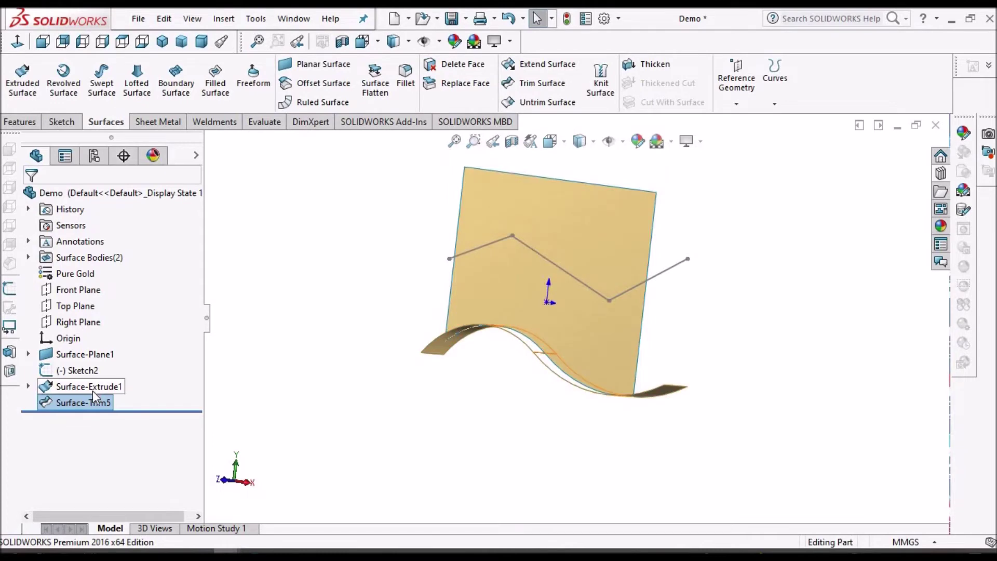
{"action": "right_click", "coordinate": [93, 390]}
{"action": "left_click", "coordinate": [104, 241]}
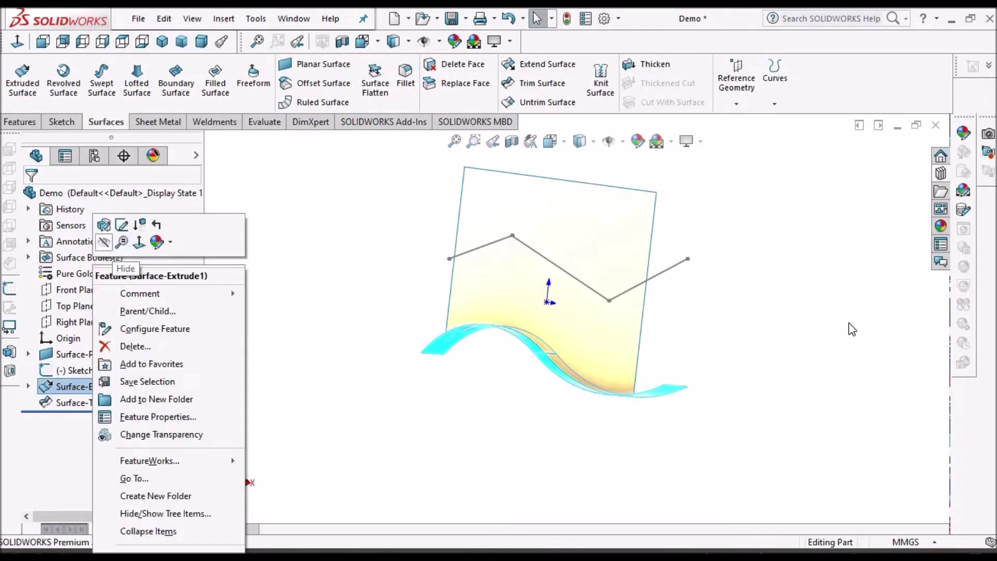
{"action": "scroll", "coordinate": [621, 332], "scroll_direction": "up", "scroll_amount": 1}
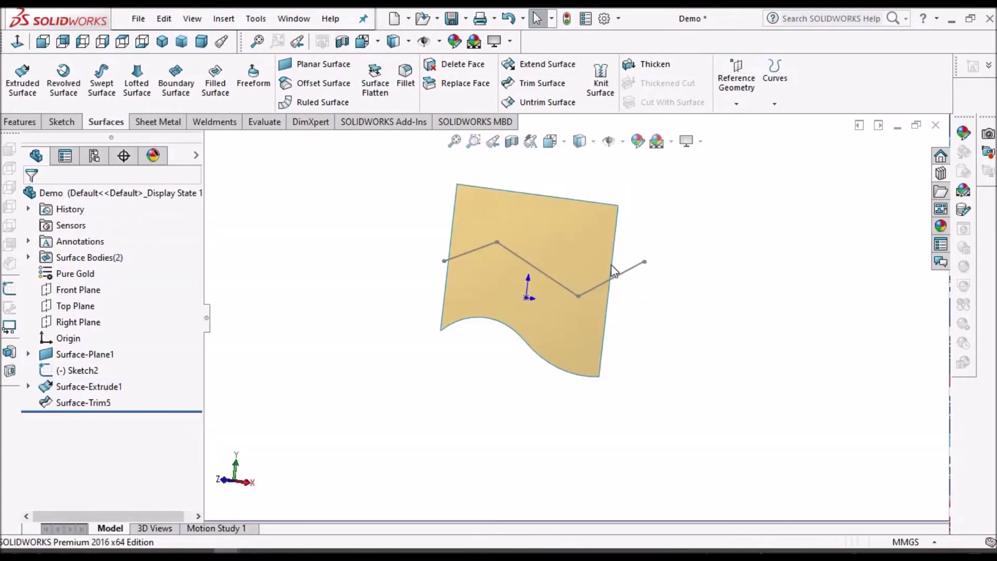
Untrim the planar surface along its two curved lower edges, extending edges at 10% and merging with the original.
{"action": "middle_click_drag", "start_coordinate": [611, 264], "coordinate": [551, 125]}
{"action": "left_click", "coordinate": [554, 107]}
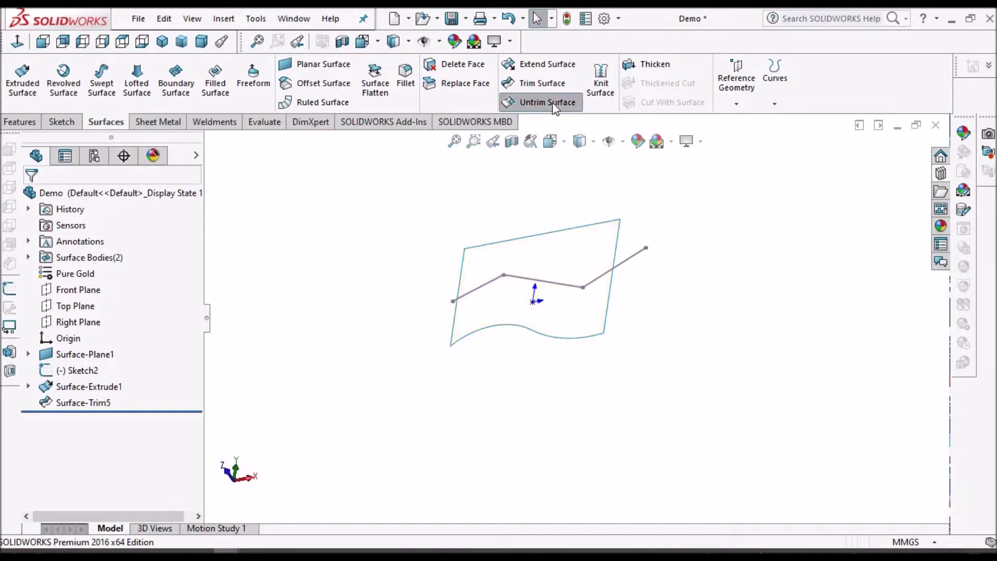
{"action": "left_click", "coordinate": [490, 329]}
{"action": "left_click", "coordinate": [498, 333]}
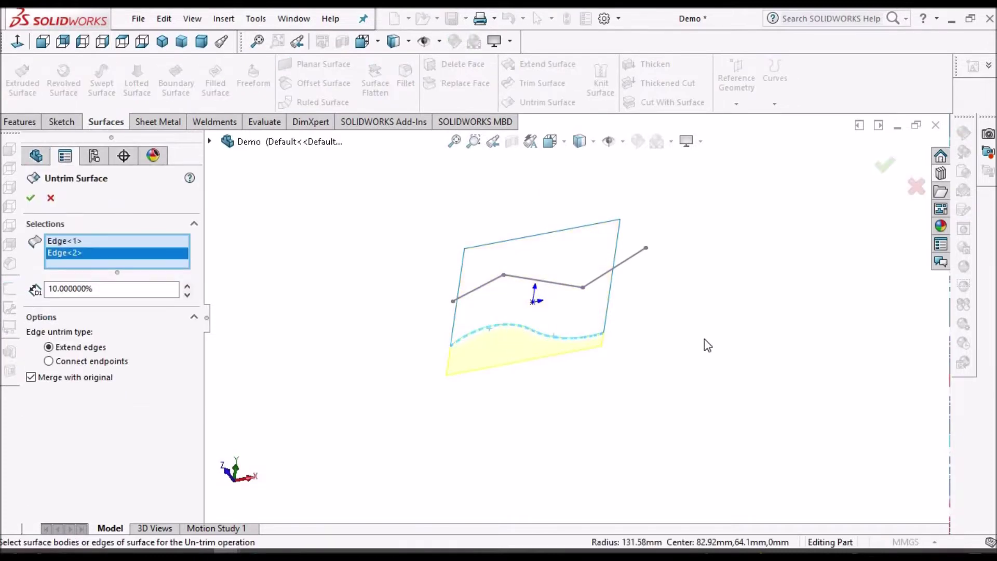
{"action": "left_click", "coordinate": [30, 198]}
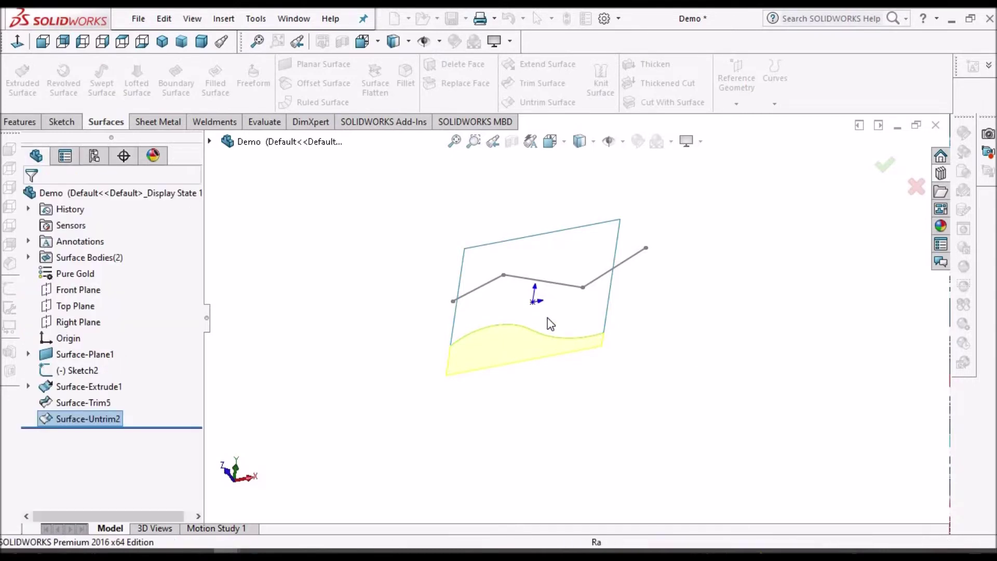
Extend the planar surface linearly by 25.4 mm from its lower edge.
{"action": "middle_click_drag", "start_coordinate": [525, 457], "coordinate": [556, 238]}
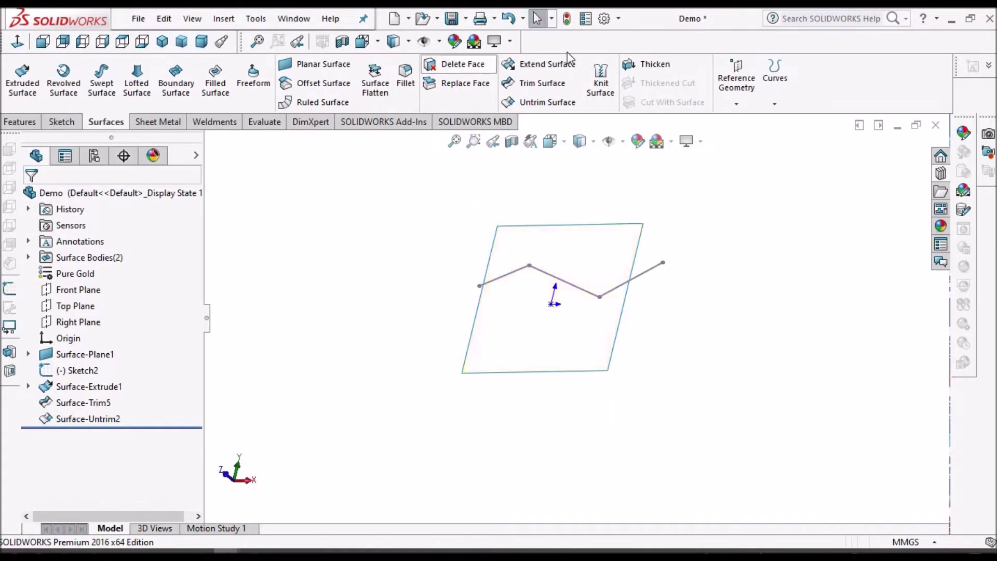
{"action": "left_click", "coordinate": [545, 64]}
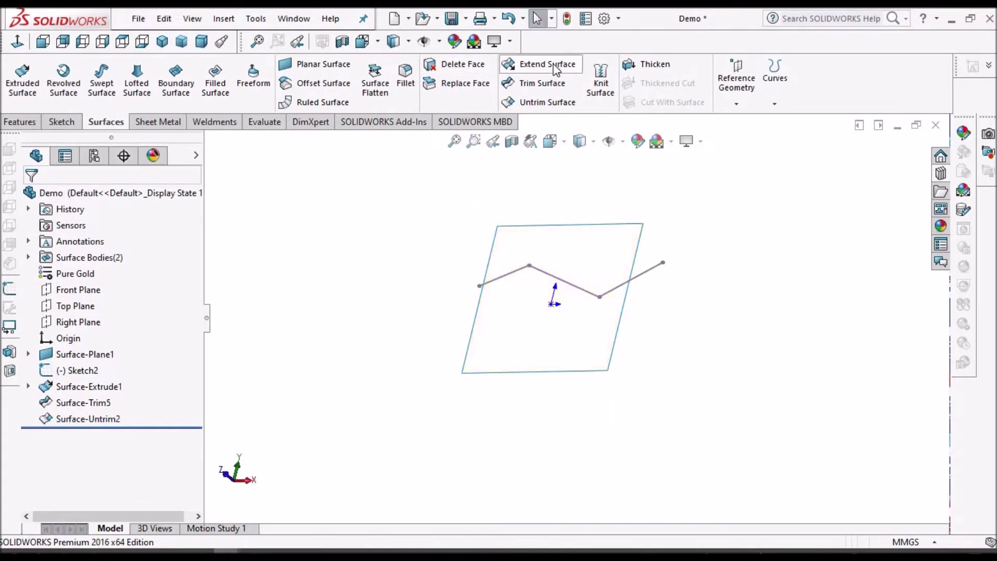
{"action": "left_click", "coordinate": [567, 375]}
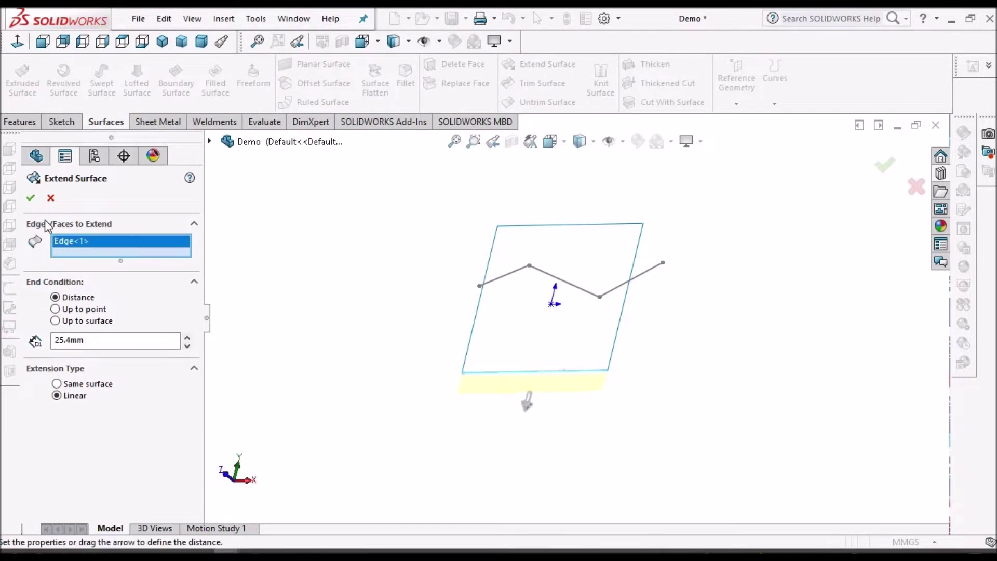
{"action": "left_click", "coordinate": [31, 199]}
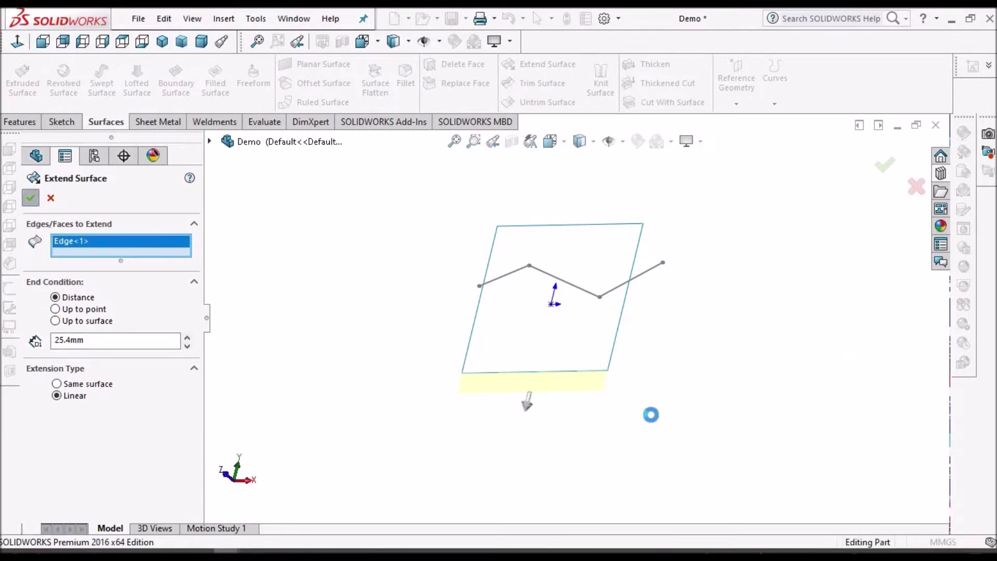
Switch to the Demo 2 part and trim its half-cylinder surface with Surface-Extrude2, removing the portion above the wave.
{"action": "left_click", "coordinate": [290, 21]}
{"action": "left_click", "coordinate": [688, 330]}
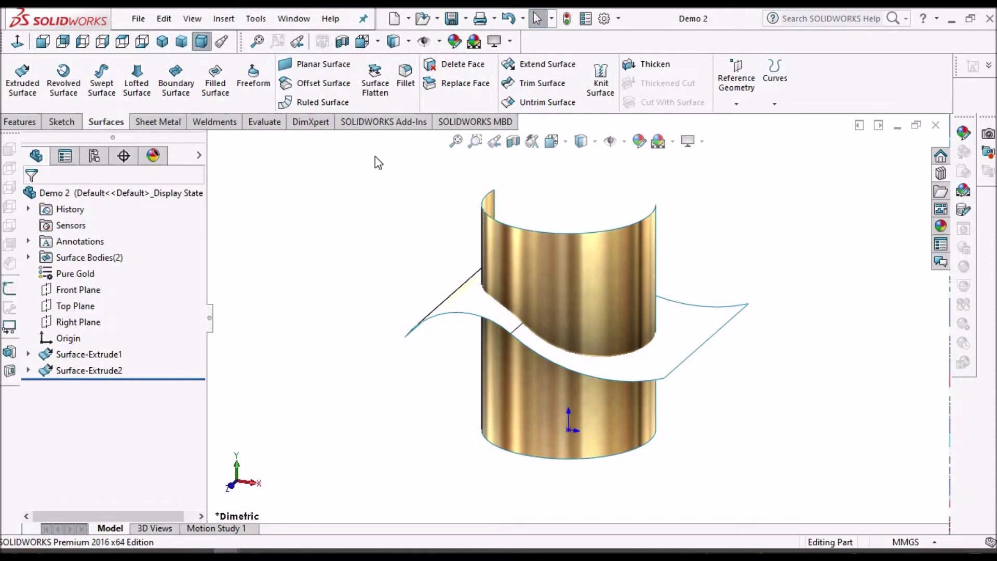
{"action": "left_click", "coordinate": [551, 84]}
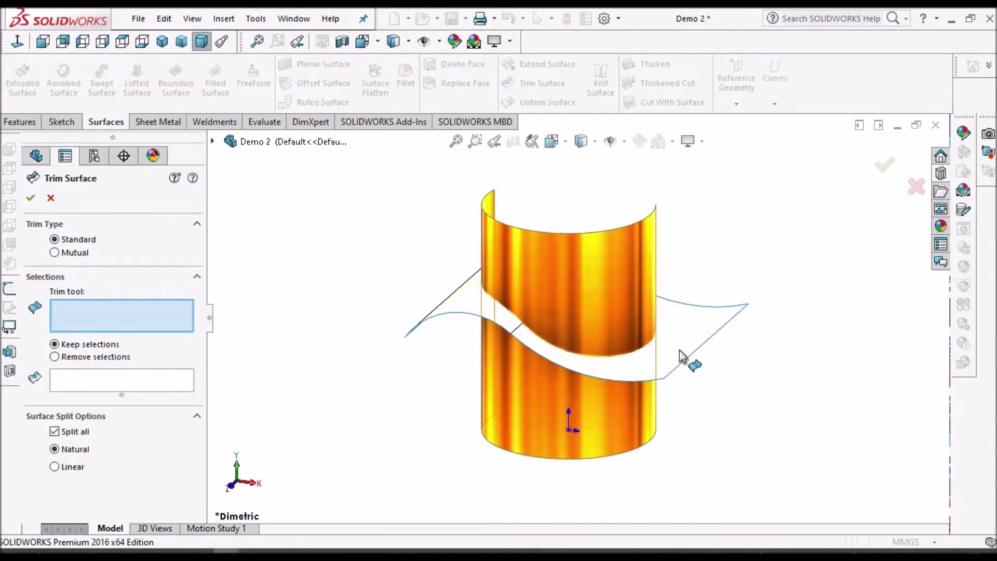
{"action": "left_click", "coordinate": [671, 339]}
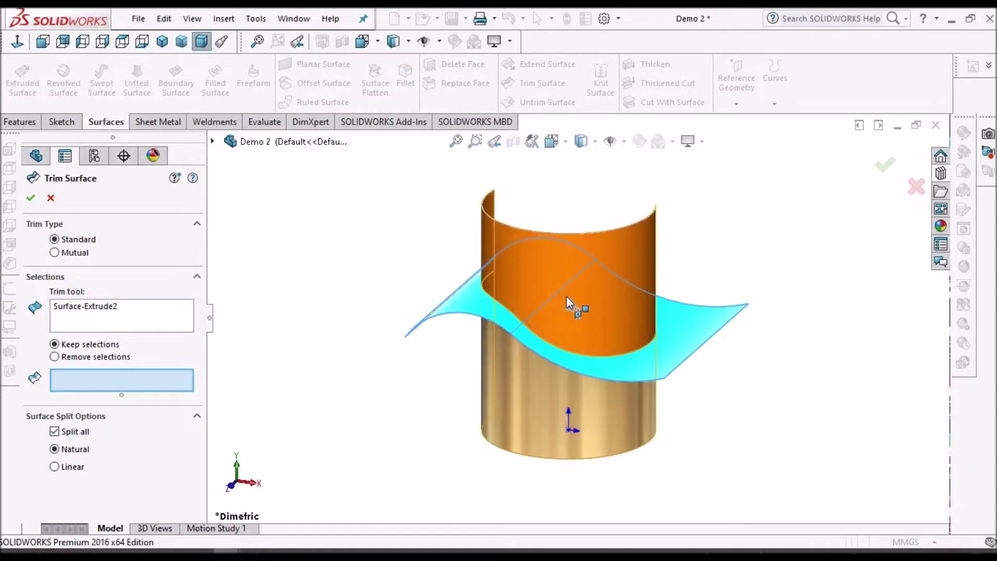
{"action": "left_click", "coordinate": [644, 268]}
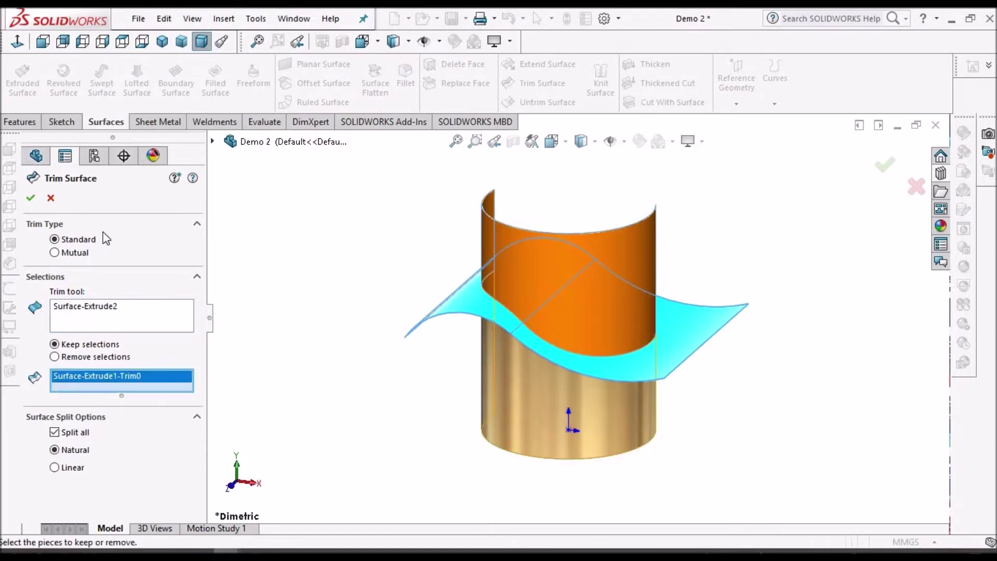
{"action": "left_click", "coordinate": [54, 357]}
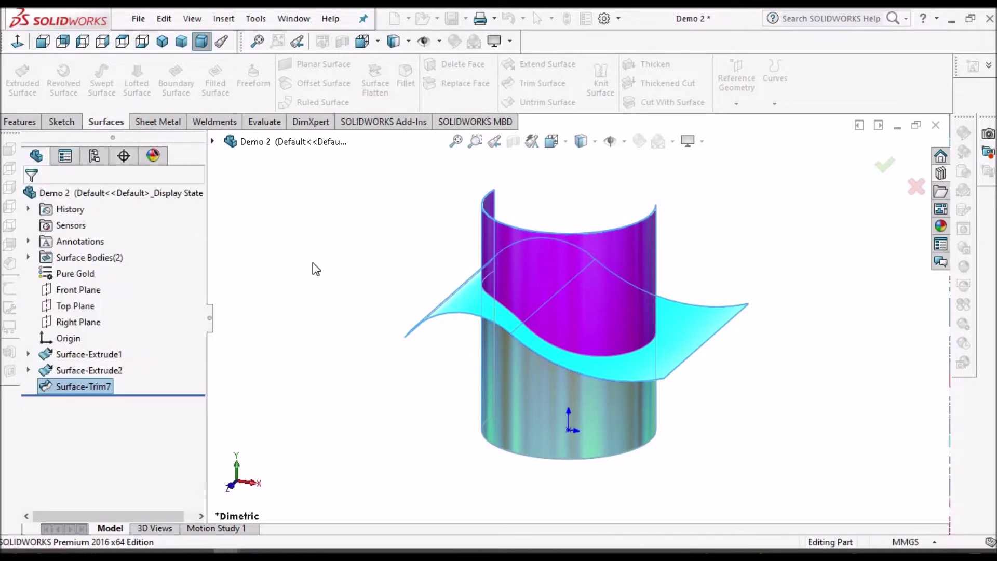
Hide the wavy surface Surface-Extrude2.
{"action": "right_click", "coordinate": [72, 389]}
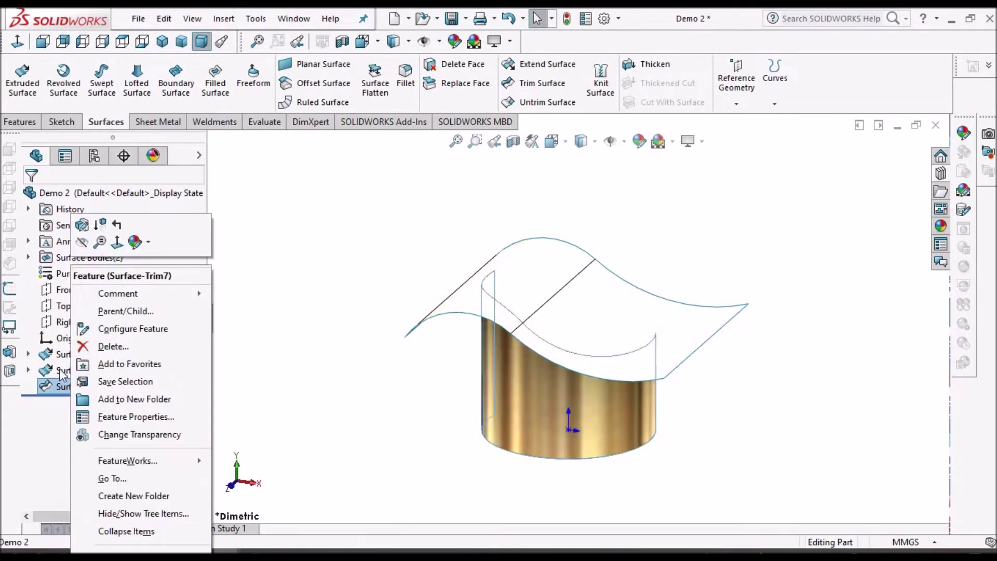
{"action": "left_click", "coordinate": [61, 371]}
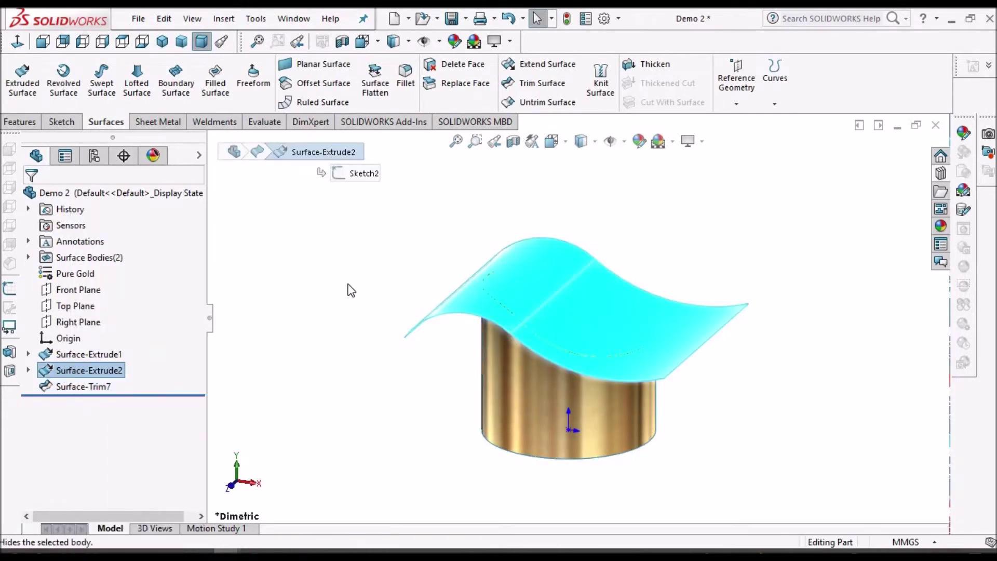
{"action": "scroll", "coordinate": [582, 310], "scroll_direction": "down", "scroll_amount": 2}
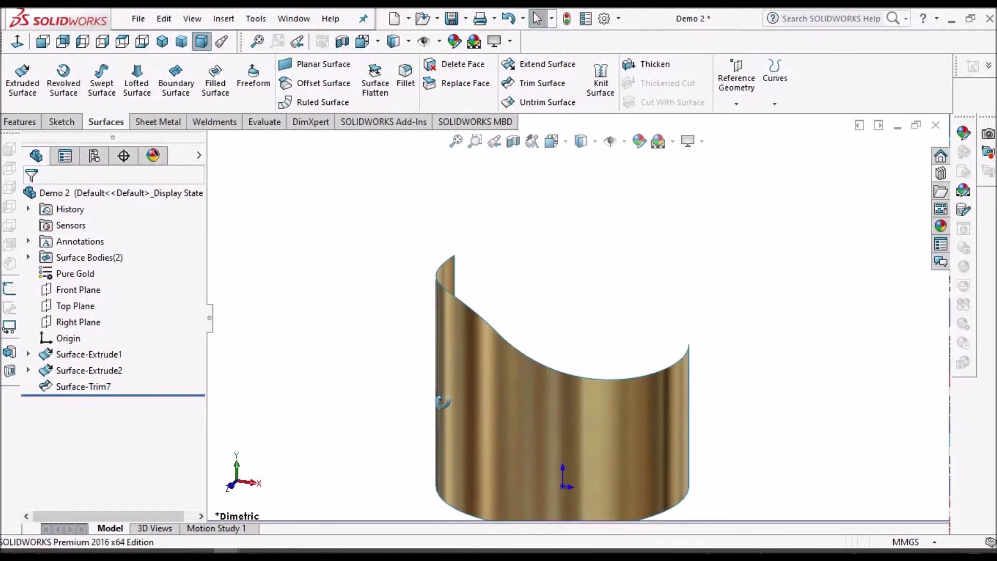
{"action": "middle_click_drag", "start_coordinate": [439, 402], "coordinate": [628, 438]}
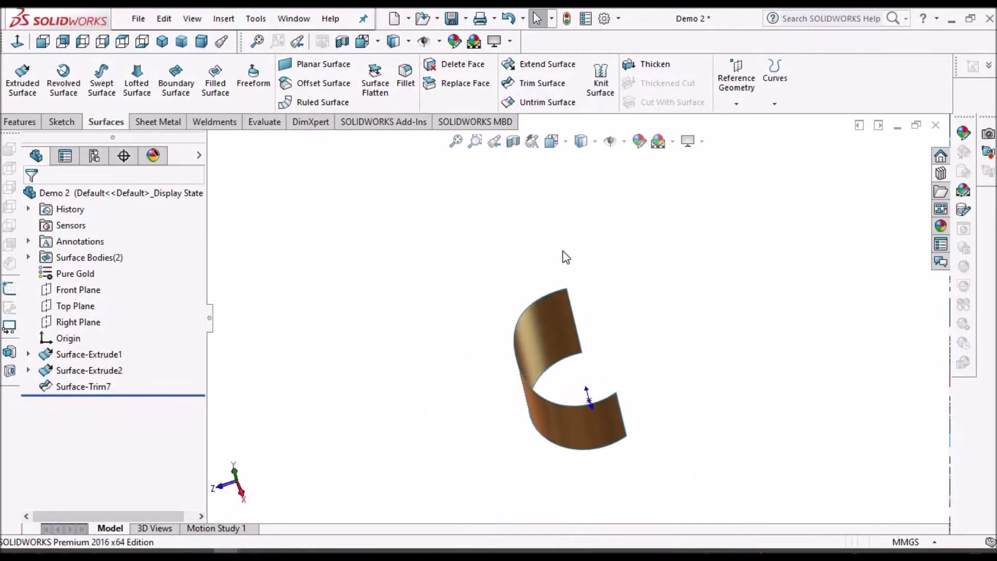
Thicken the trimmed half-cylinder surface by 10 mm on both sides and inspect the solid from several angles.
{"action": "left_click", "coordinate": [644, 63]}
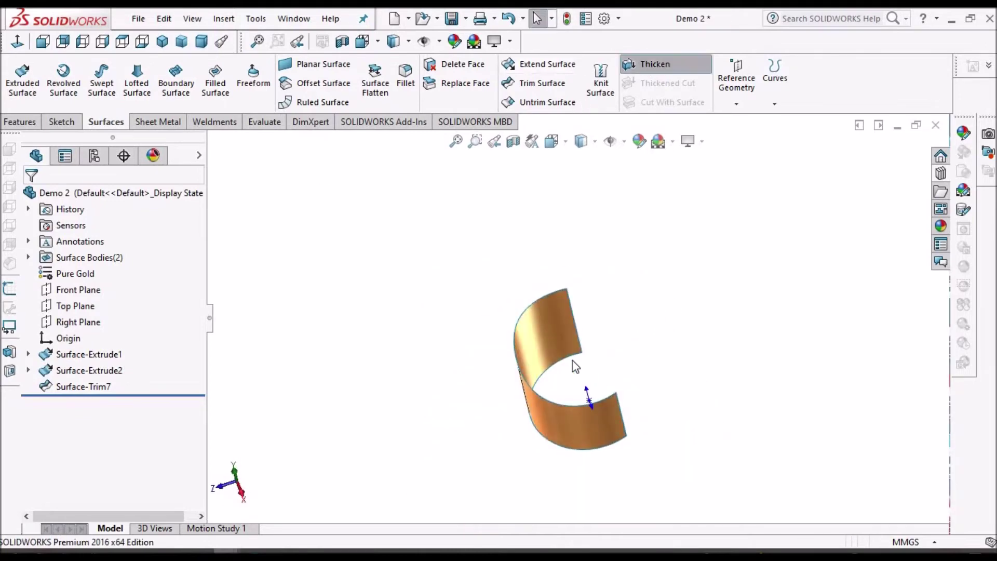
{"action": "left_click", "coordinate": [544, 322]}
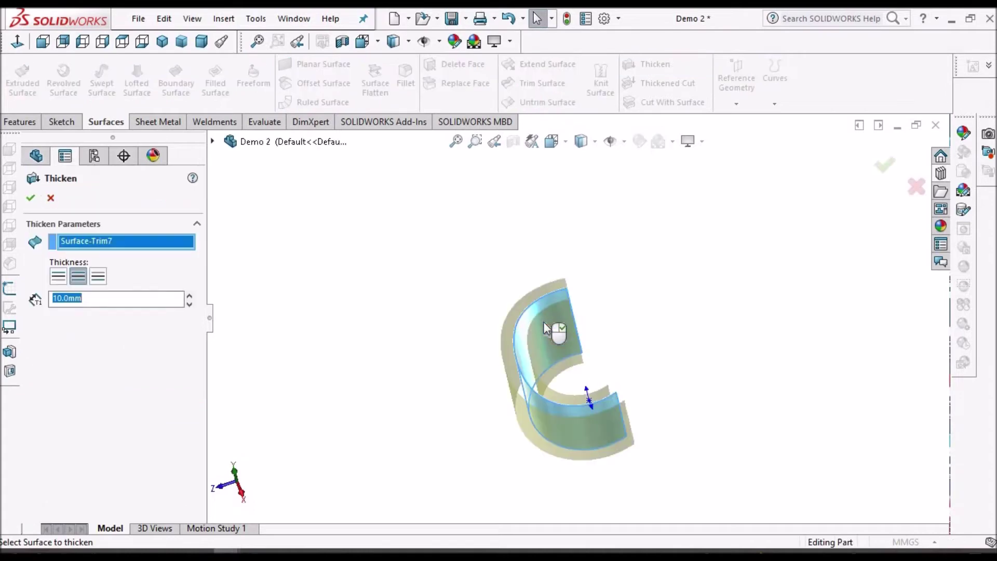
{"action": "left_click", "coordinate": [29, 198]}
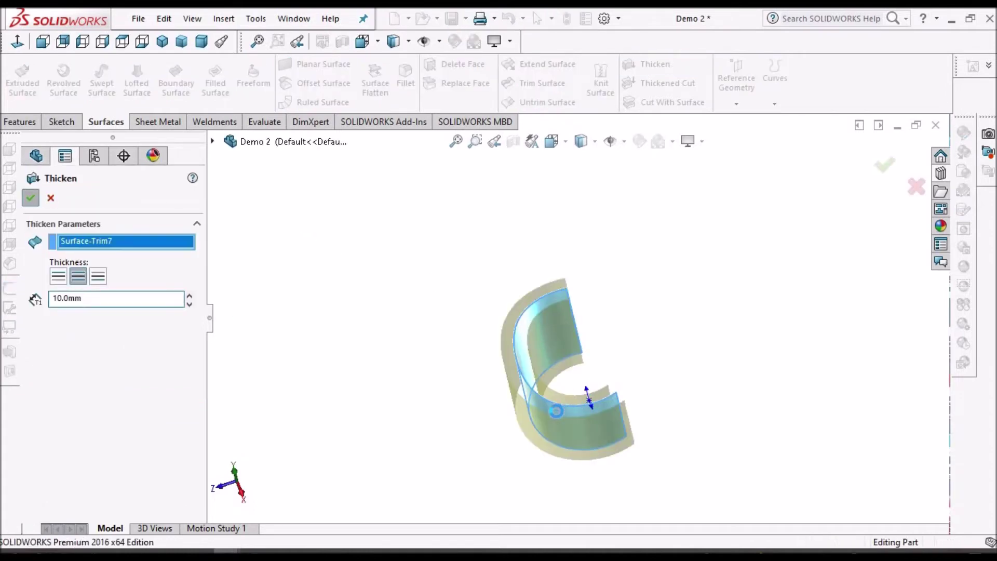
{"action": "scroll", "coordinate": [563, 405], "scroll_direction": "down", "scroll_amount": 3}
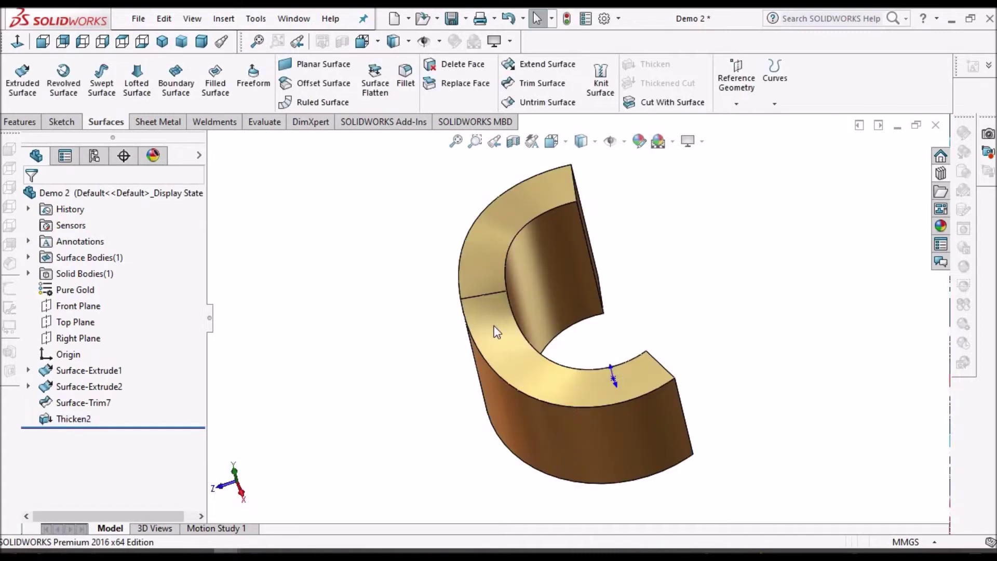
{"action": "middle_click_drag", "start_coordinate": [422, 309], "coordinate": [573, 438]}
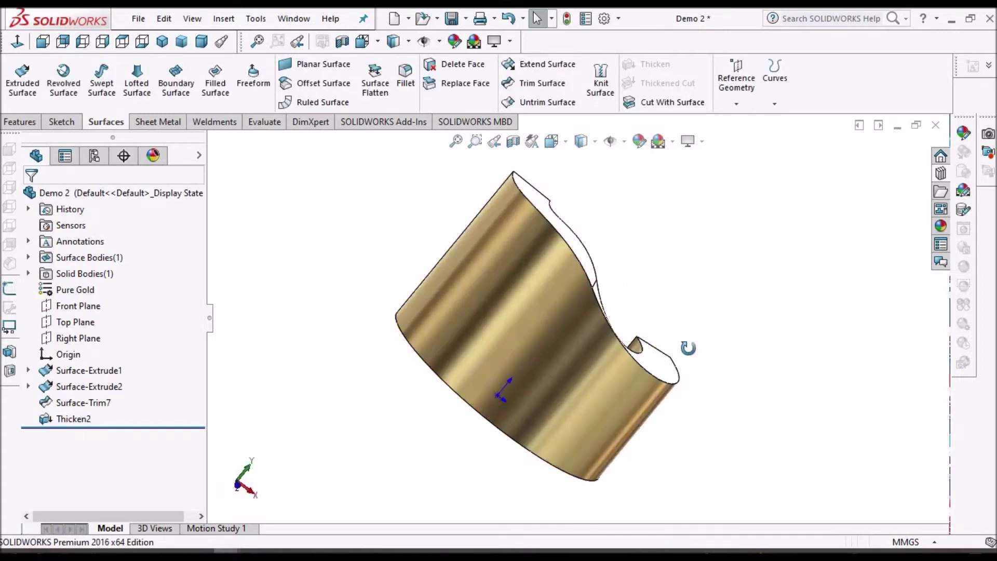
{"action": "middle_click_drag", "start_coordinate": [688, 348], "coordinate": [421, 424]}
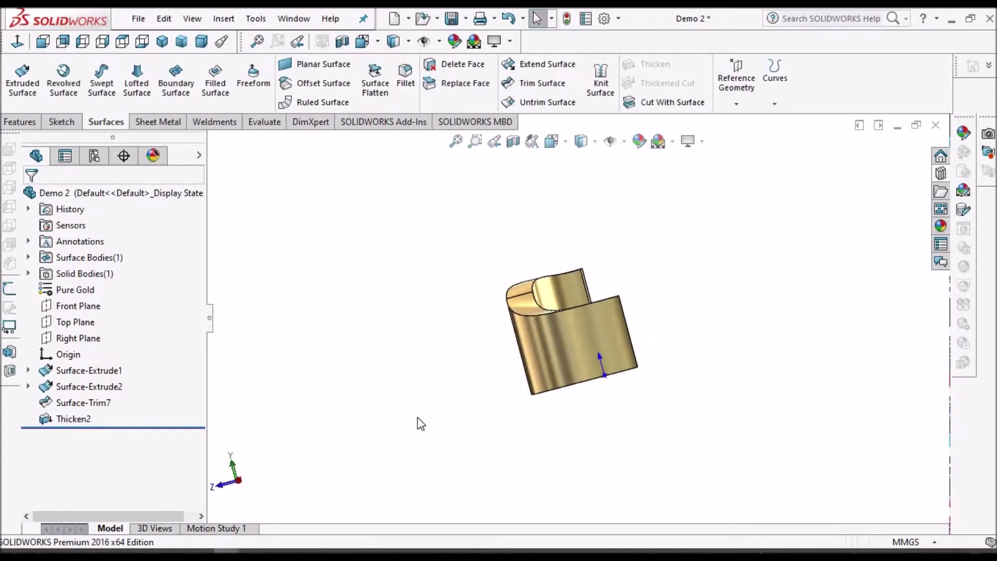
Delete the Thicken2 feature and the Surface-Trim7 feature.
{"action": "right_click", "coordinate": [71, 415]}
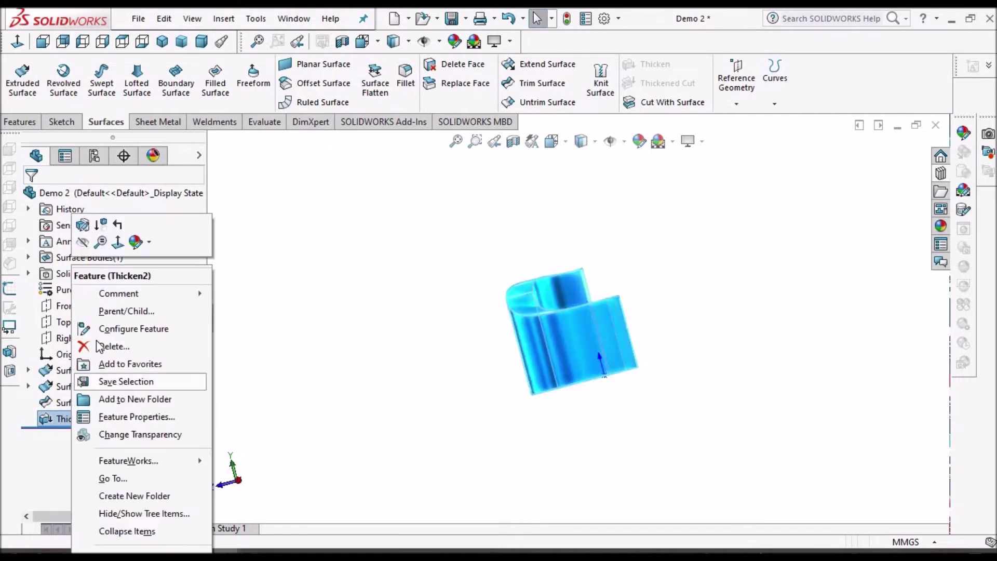
{"action": "left_click", "coordinate": [143, 340]}
{"action": "left_click", "coordinate": [543, 273]}
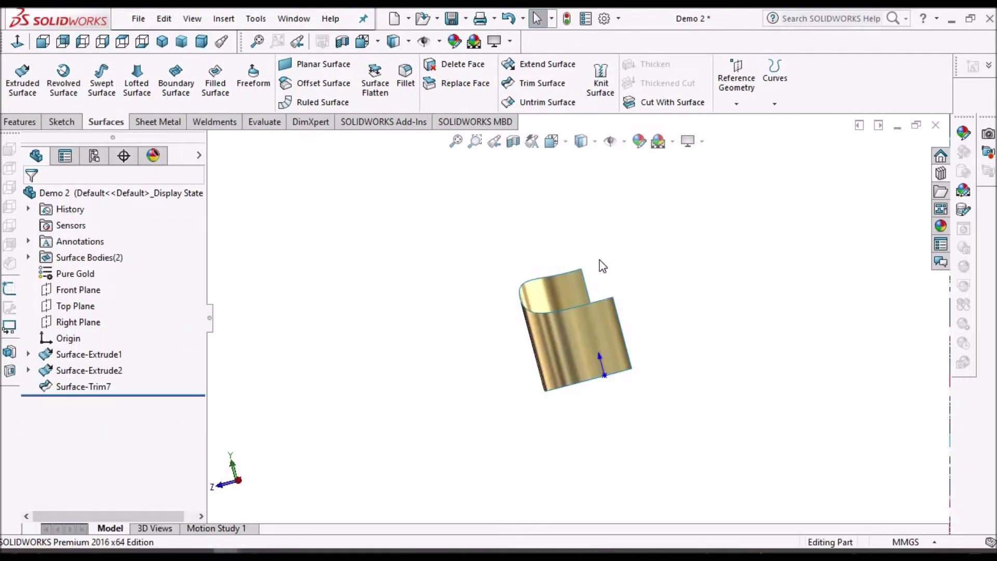
{"action": "right_click", "coordinate": [81, 390]}
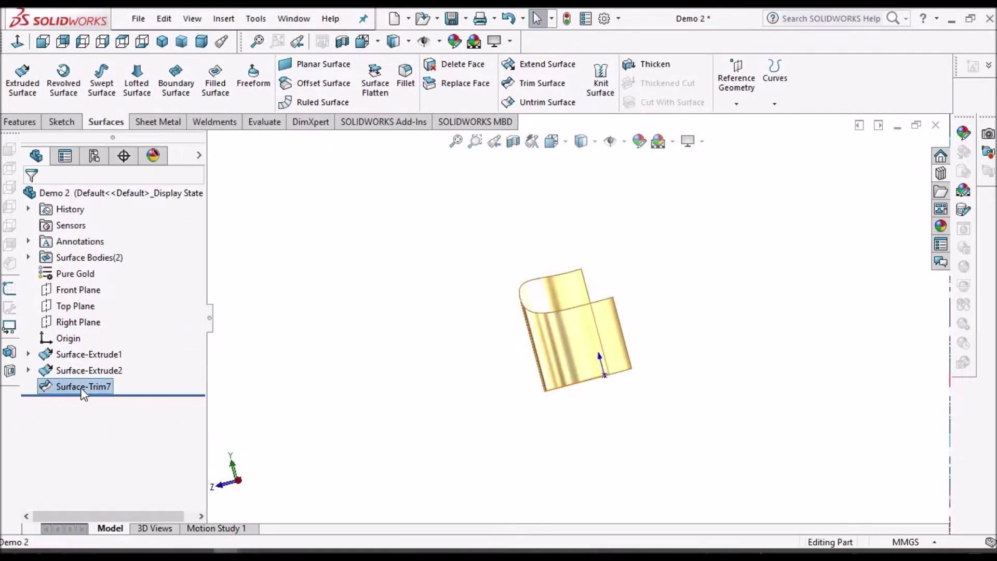
{"action": "left_click", "coordinate": [114, 348]}
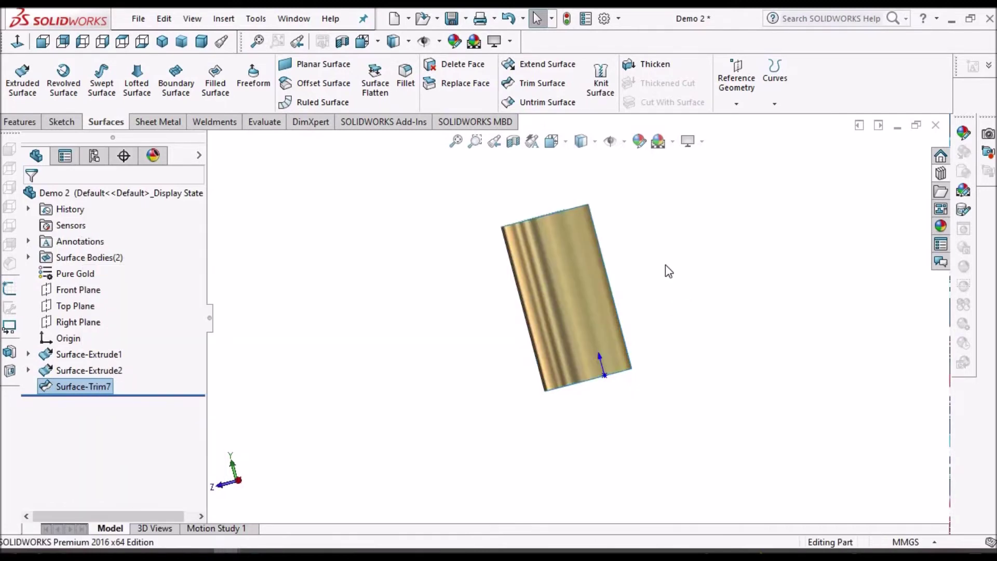
Trim the half-cylinder surface with the Front Plane as trim tool, removing the narrow portion behind the plane.
{"action": "middle_click_drag", "start_coordinate": [631, 330], "coordinate": [657, 334]}
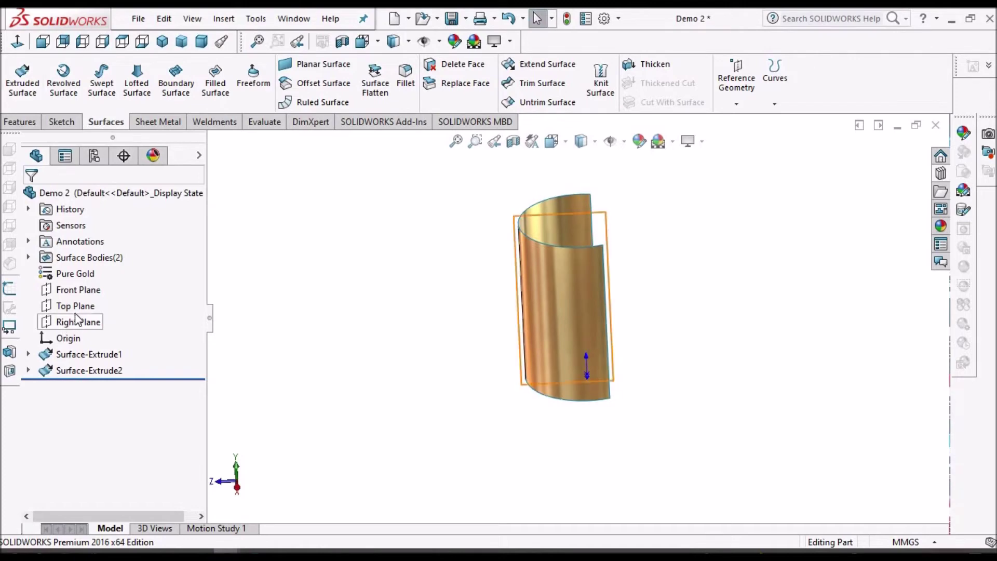
{"action": "left_click", "coordinate": [73, 292]}
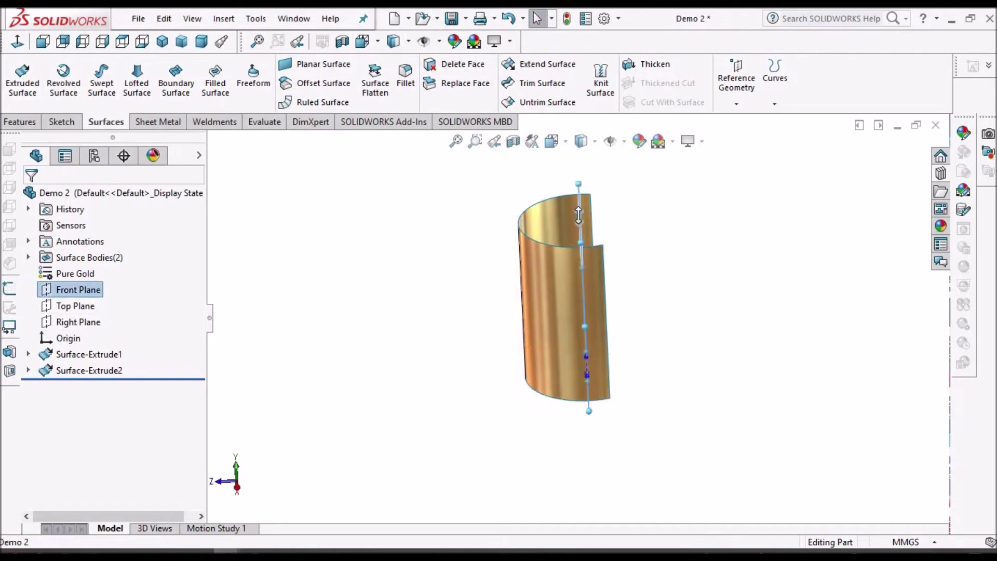
{"action": "middle_click_drag", "start_coordinate": [693, 220], "coordinate": [678, 336]}
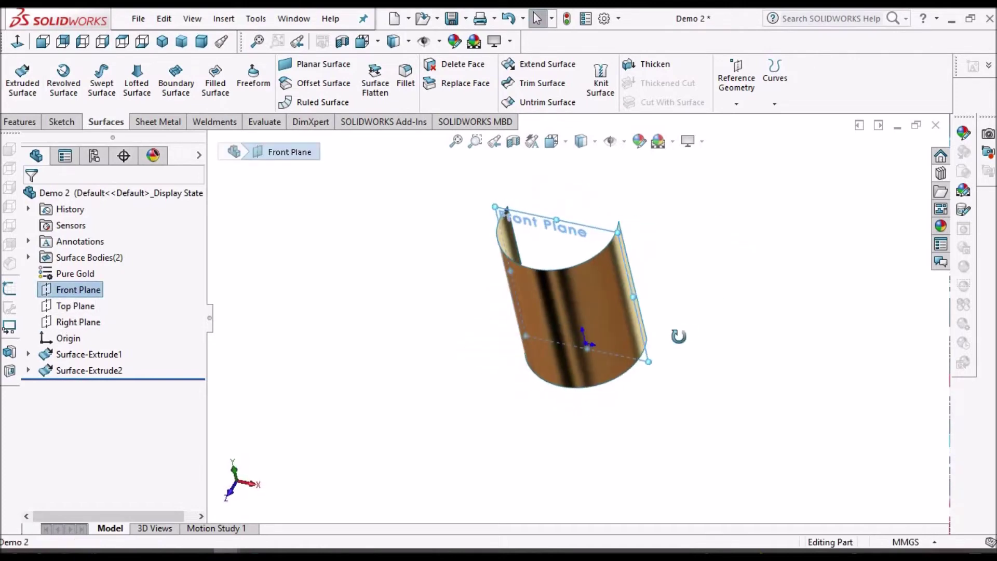
{"action": "left_click", "coordinate": [563, 83]}
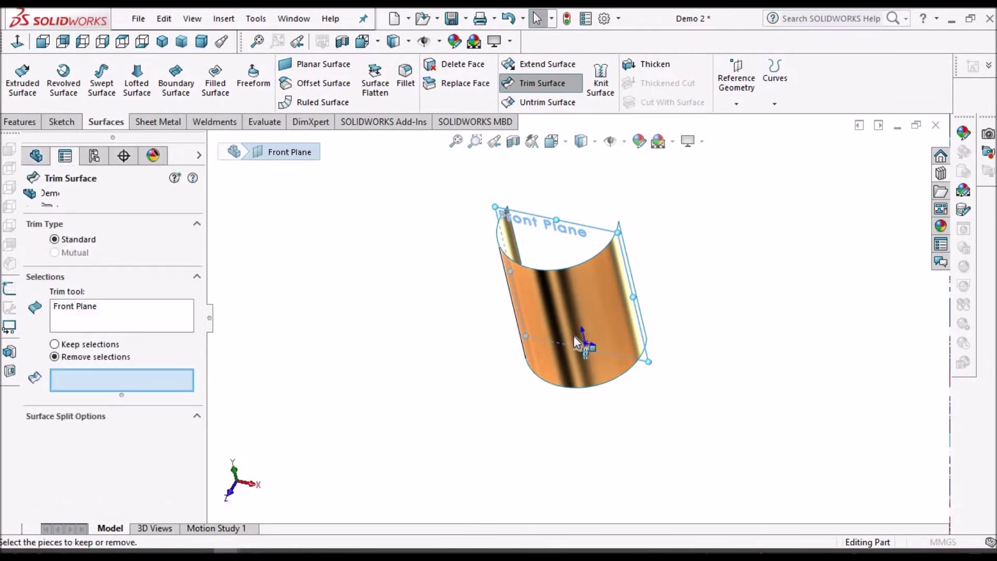
{"action": "scroll", "coordinate": [627, 308], "scroll_direction": "down", "scroll_amount": 2}
{"action": "middle_click_drag", "start_coordinate": [627, 308], "coordinate": [596, 249]}
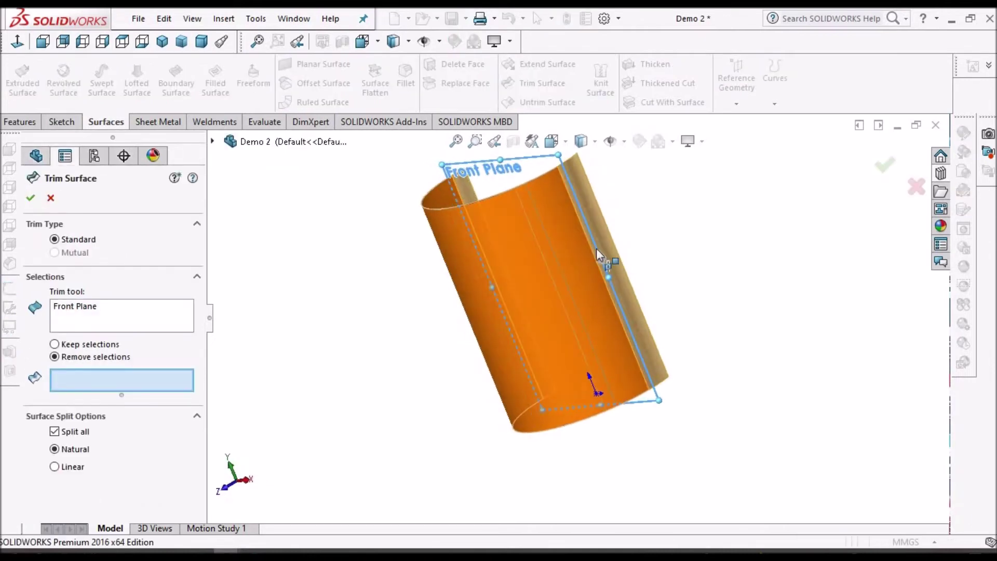
{"action": "left_click", "coordinate": [33, 198]}
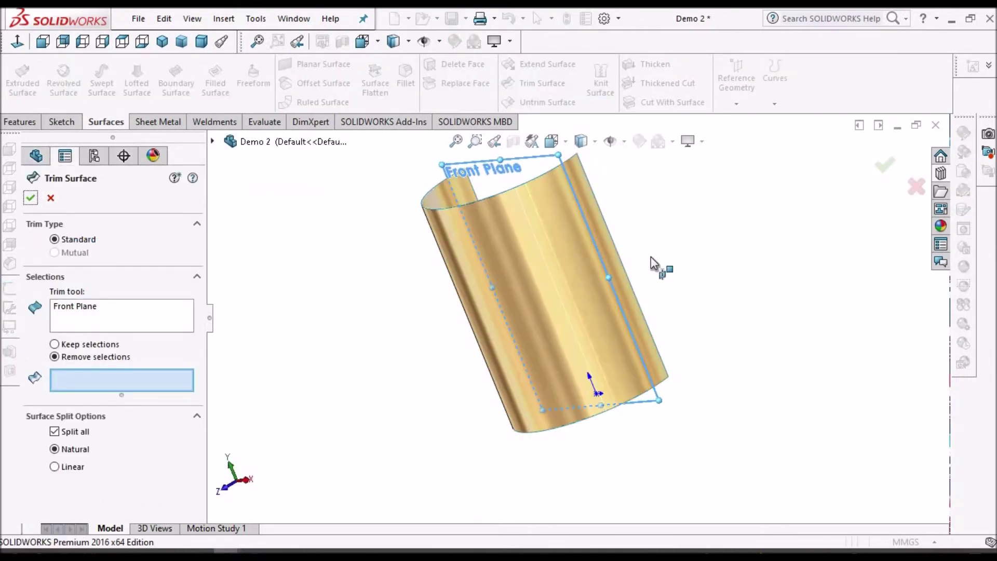
{"action": "left_click", "coordinate": [32, 200]}
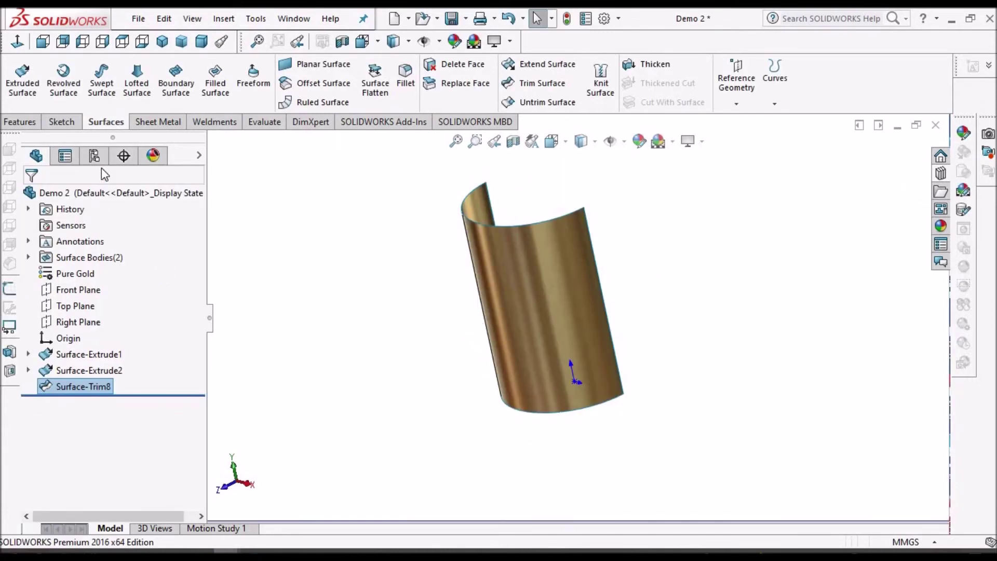
Start a new sketch on the Right Plane and view it face-on.
{"action": "left_click", "coordinate": [86, 323]}
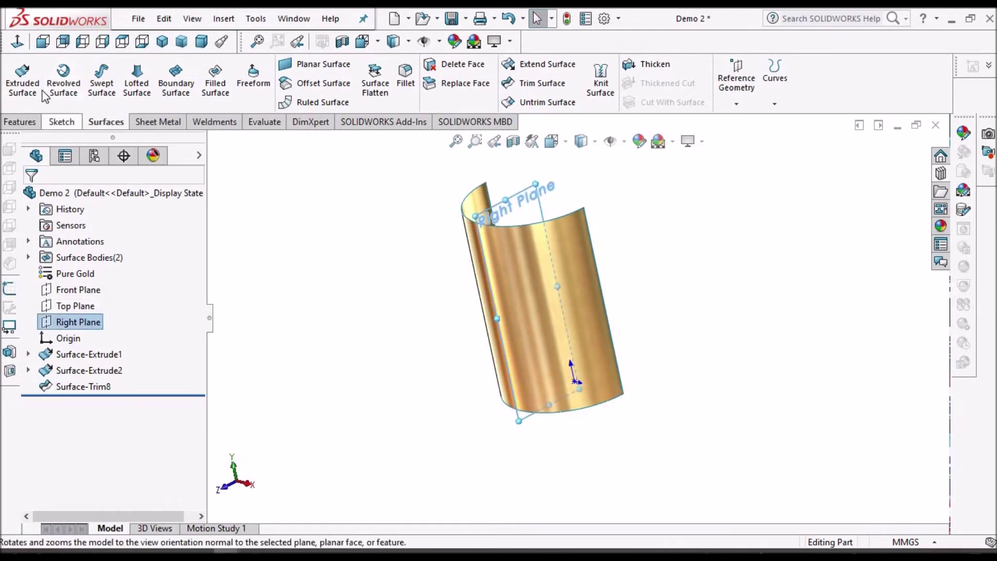
{"action": "left_click", "coordinate": [60, 122]}
{"action": "left_click", "coordinate": [19, 75]}
{"action": "left_click", "coordinate": [11, 38]}
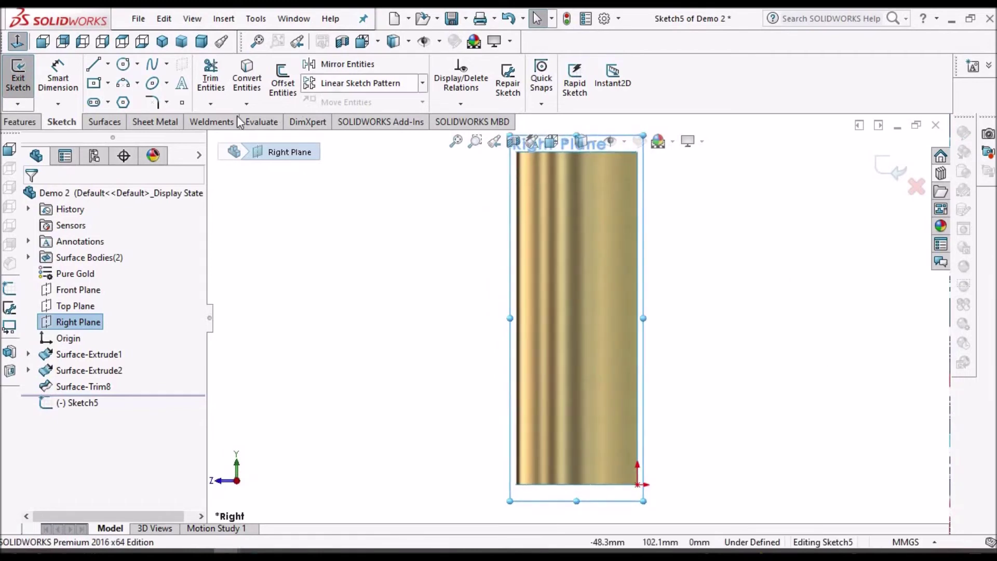
{"action": "key", "text": "Escape"}
Sketch a three-point arc of about 14.6 mm radius and 165° bulging inward across the surface's outer vertical edge, near its base.
{"action": "left_click", "coordinate": [125, 83]}
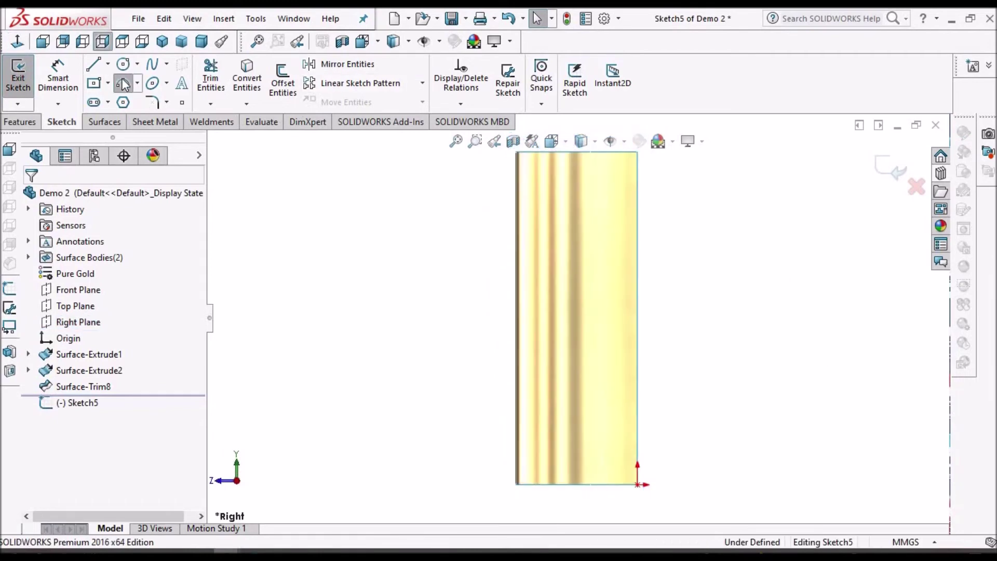
{"action": "left_click", "coordinate": [504, 370]}
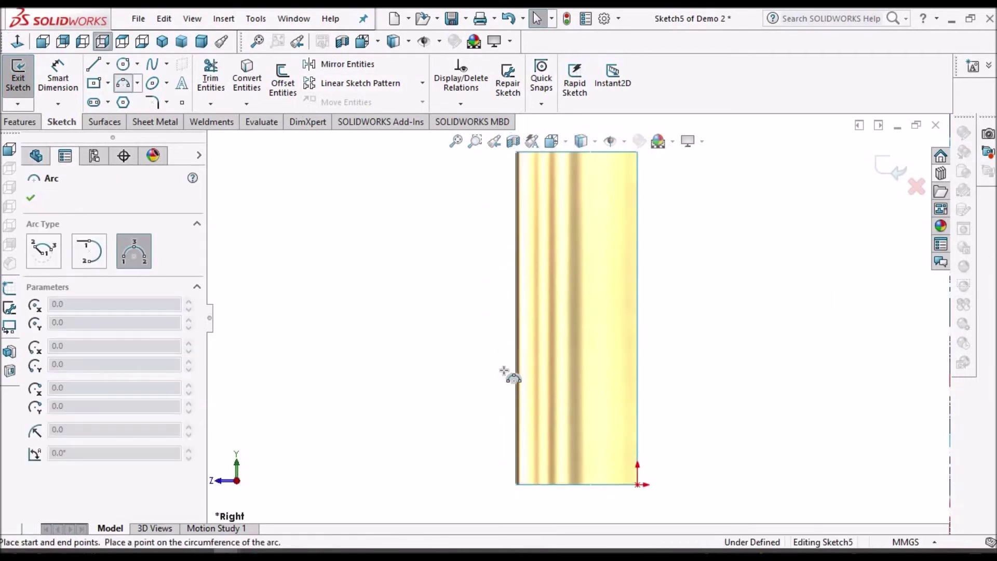
{"action": "left_click", "coordinate": [504, 447]}
{"action": "left_click", "coordinate": [538, 411]}
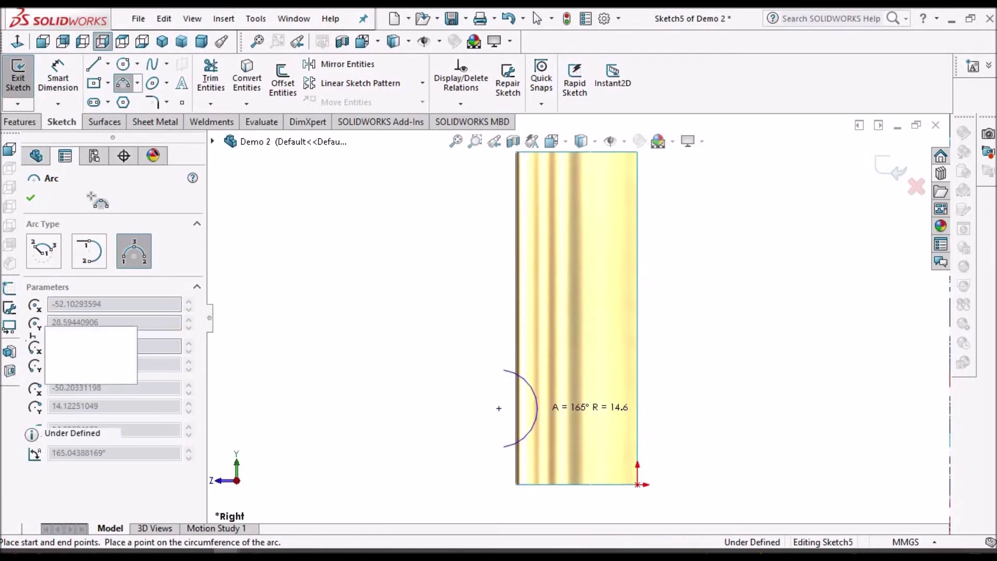
Accept the three-point arc across the surface's vertical edge and end the Arc command.
{"action": "left_click", "coordinate": [31, 197]}
{"action": "key", "text": "Escape"}
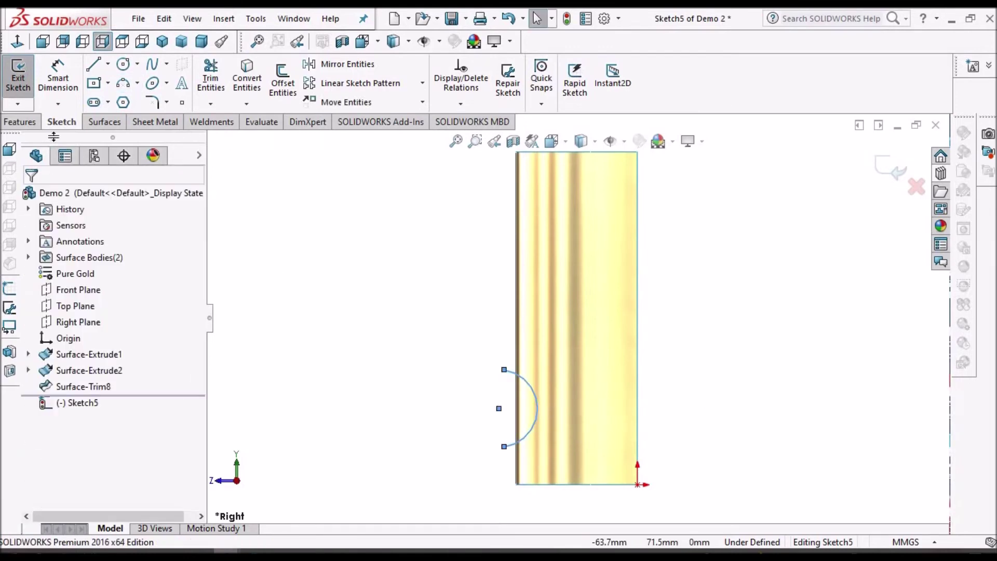
{"action": "scroll", "coordinate": [563, 411], "scroll_direction": "down", "scroll_amount": 3}
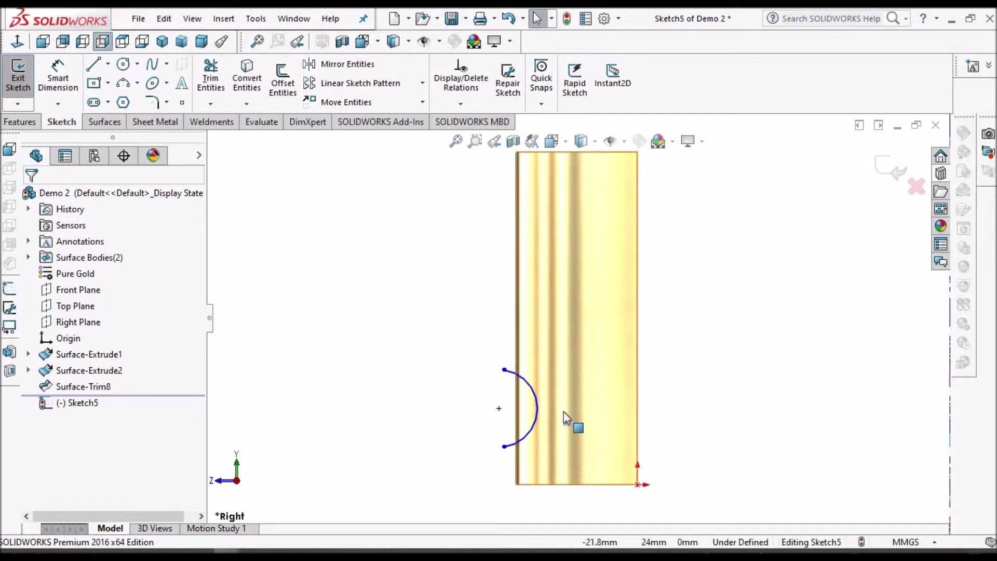
{"action": "scroll", "coordinate": [563, 411], "scroll_direction": "up", "scroll_amount": 2}
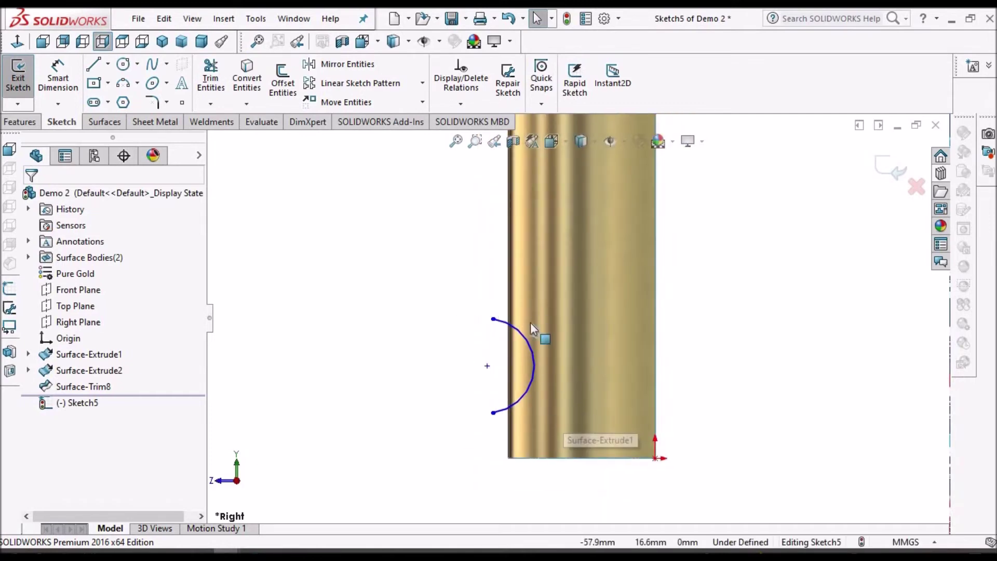
Trim the half-cylinder surface with the arc sketch as trim tool, keeping the large portion outside the arc to cut a rounded opening.
{"action": "left_click", "coordinate": [105, 122]}
{"action": "left_click", "coordinate": [545, 85]}
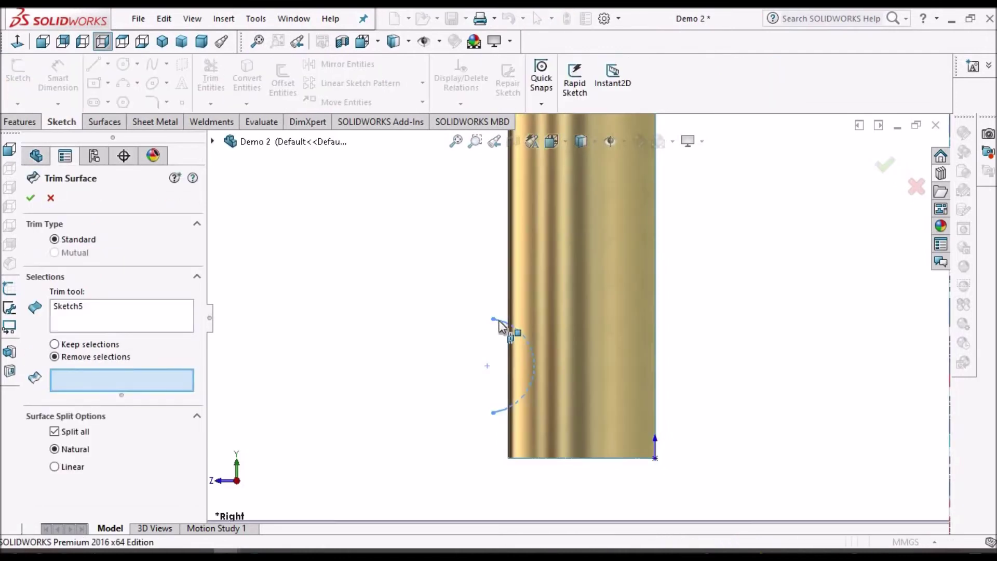
{"action": "left_click", "coordinate": [582, 316]}
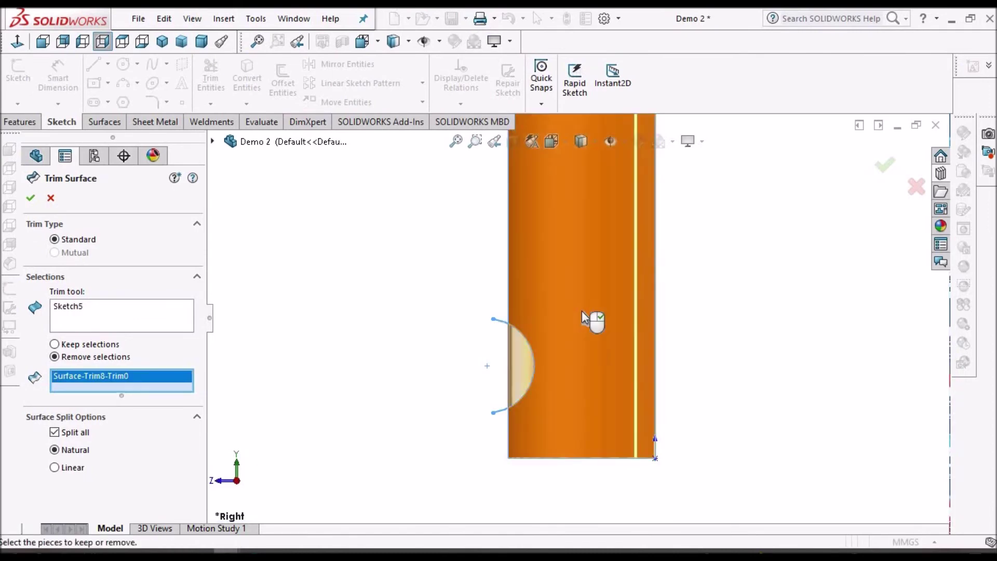
{"action": "middle_click_drag", "start_coordinate": [594, 322], "coordinate": [629, 300]}
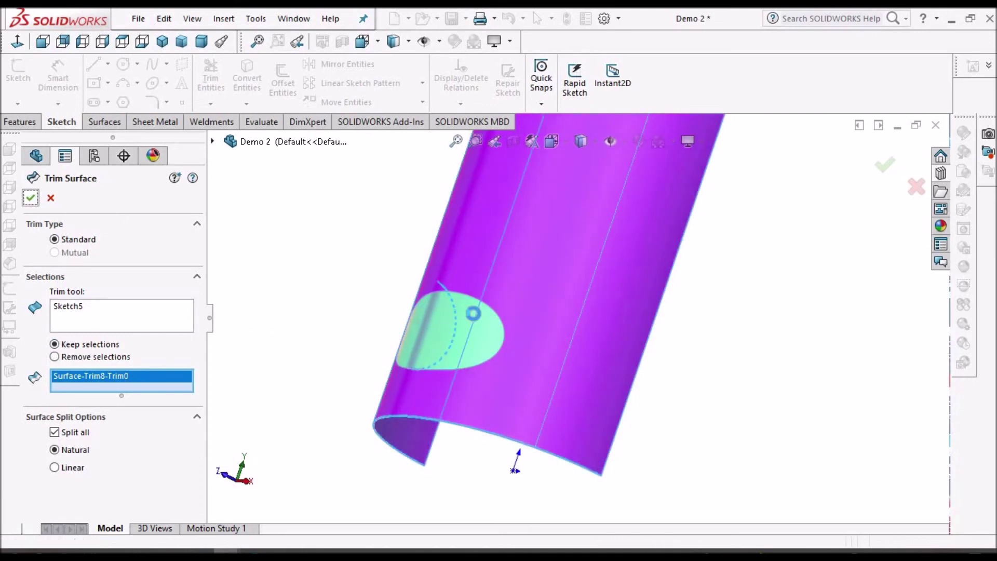
{"action": "key", "text": "Return"}
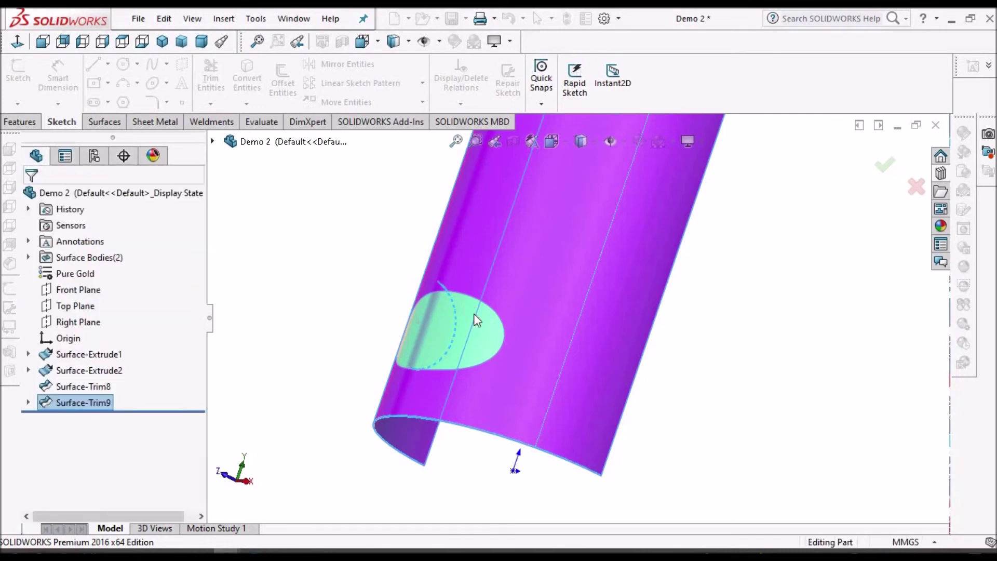
{"action": "middle_click_drag", "start_coordinate": [553, 400], "coordinate": [578, 431]}
{"action": "scroll", "coordinate": [581, 319], "scroll_direction": "up", "scroll_amount": 5}
{"action": "middle_click_drag", "start_coordinate": [582, 319], "coordinate": [605, 325]}
{"action": "scroll", "coordinate": [575, 341], "scroll_direction": "down", "scroll_amount": 4}
{"action": "middle_click_drag", "start_coordinate": [529, 366], "coordinate": [623, 364]}
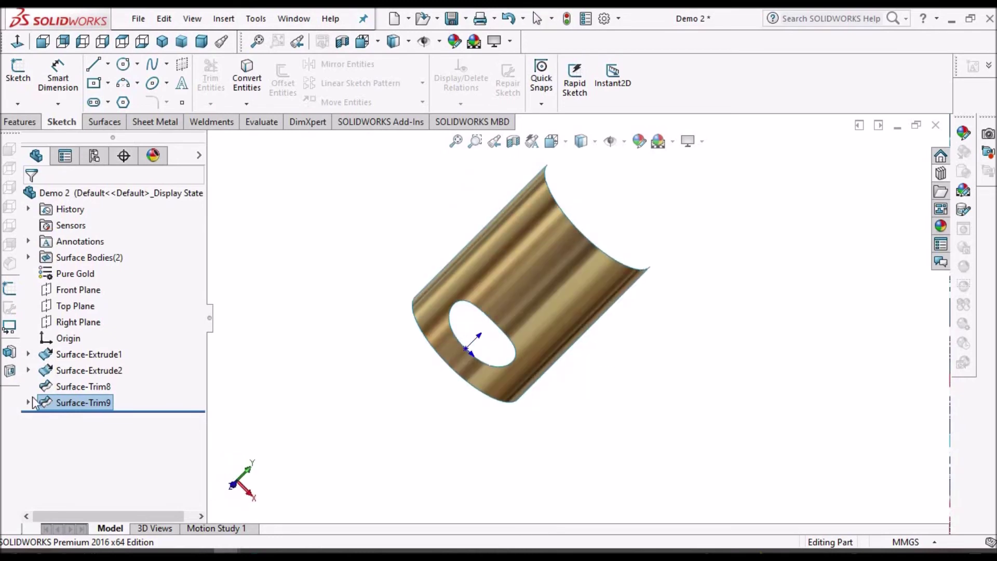
Reopen the Surface-Trim9 sketch, examine how its open arc crosses the surface's outer edge, and exit the sketch.
{"action": "left_click", "coordinate": [28, 403]}
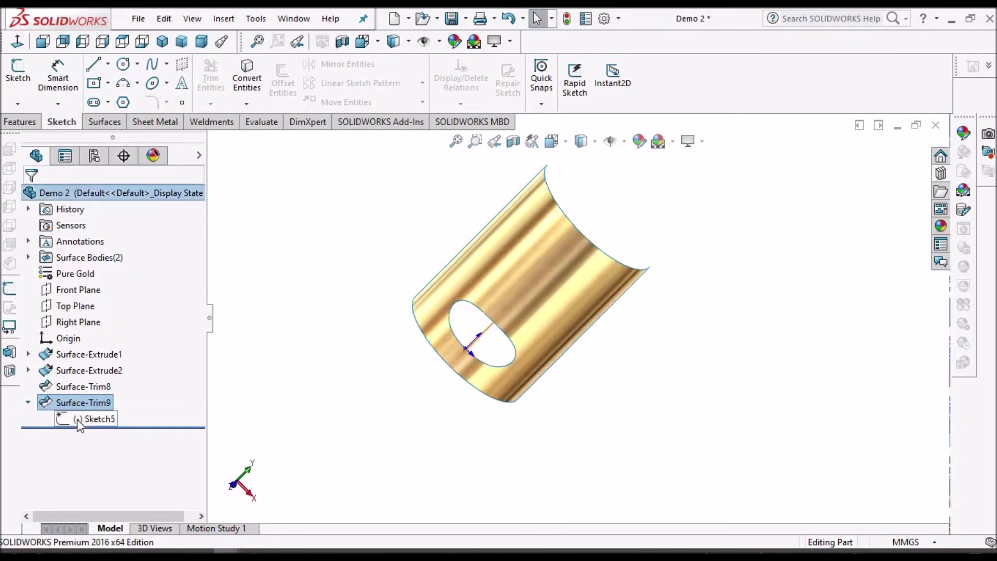
{"action": "right_click", "coordinate": [77, 419]}
{"action": "left_click", "coordinate": [89, 295]}
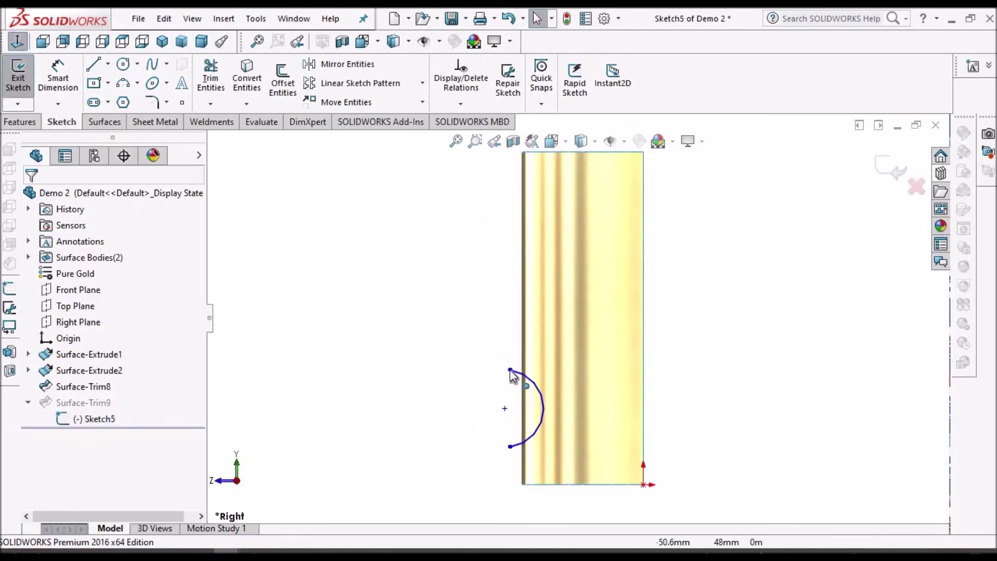
{"action": "scroll", "coordinate": [535, 378], "scroll_direction": "down", "scroll_amount": 2}
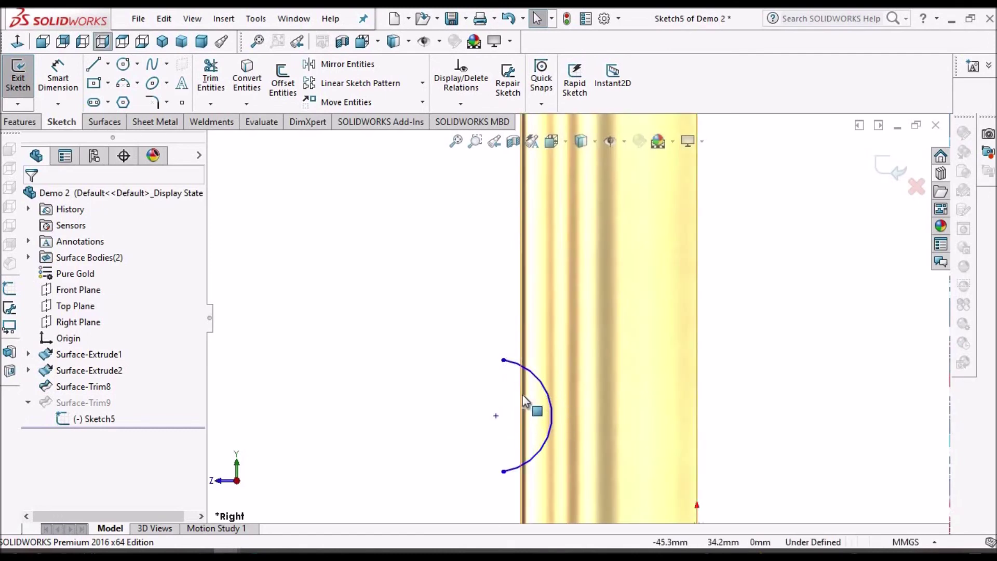
{"action": "left_click", "coordinate": [525, 395]}
{"action": "left_click", "coordinate": [471, 375]}
{"action": "middle_click_drag", "start_coordinate": [471, 375], "coordinate": [891, 195]}
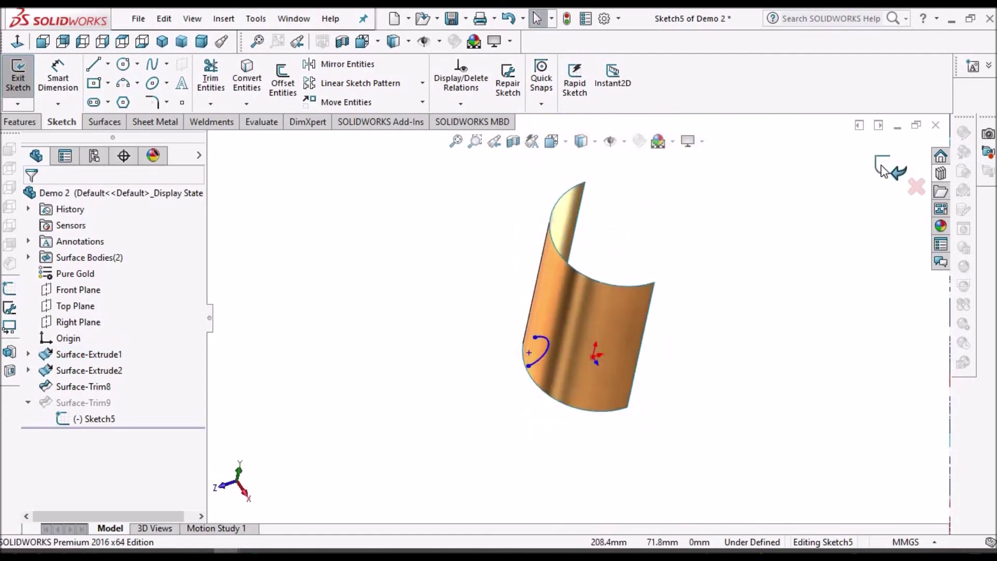
{"action": "left_click", "coordinate": [890, 167]}
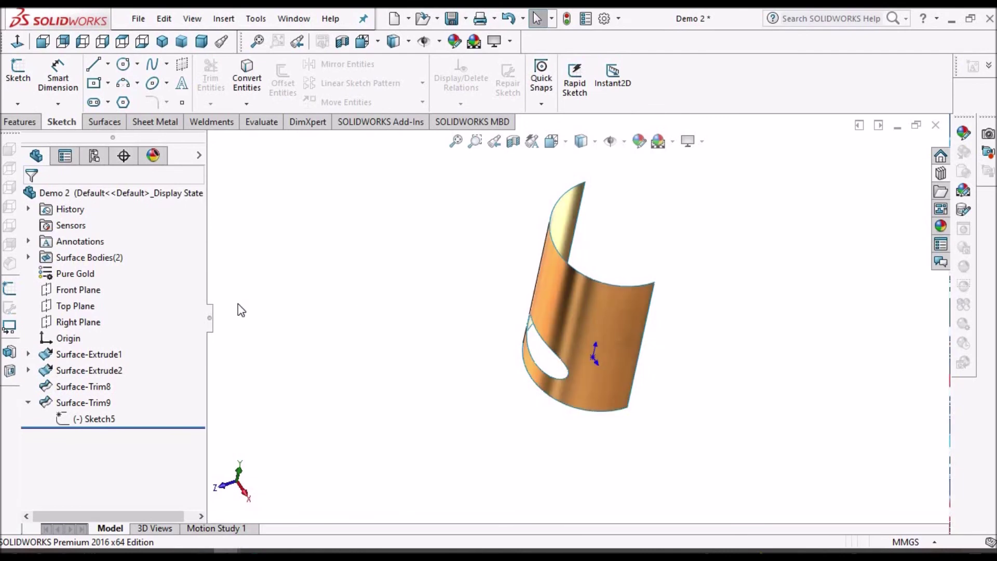
{"action": "left_click", "coordinate": [254, 553]}
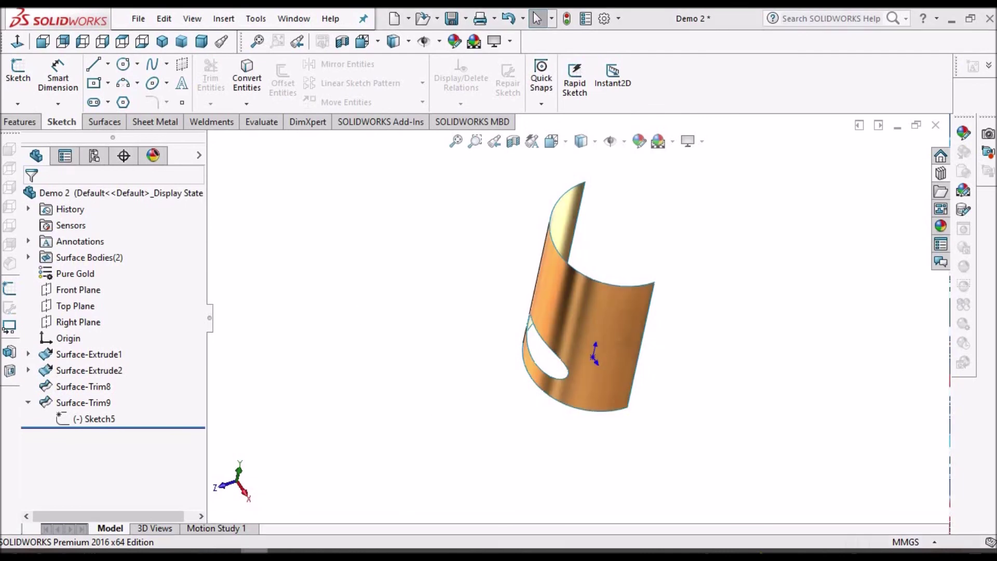